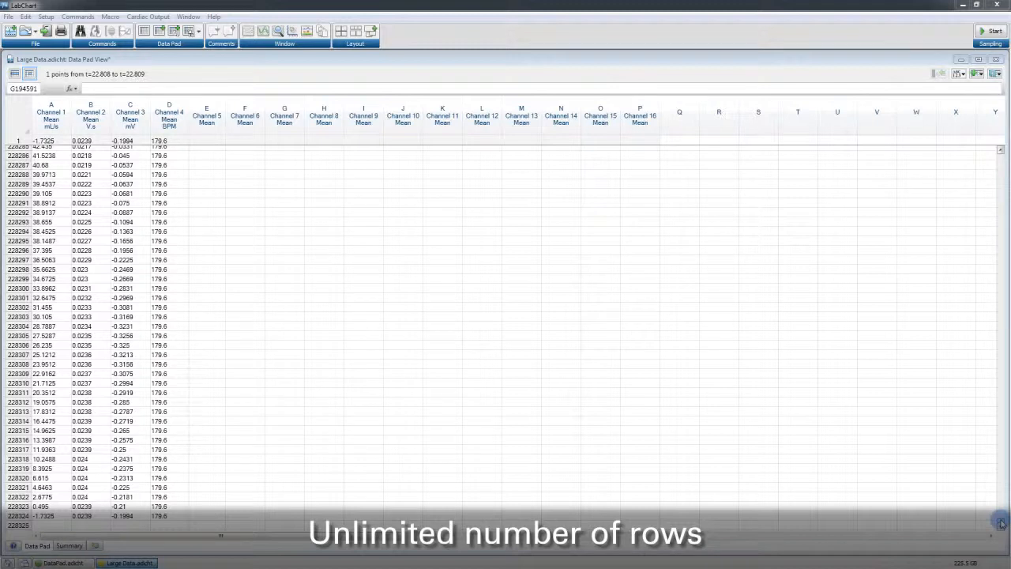
# Rename column E's title to ADI Test Column Title by pasting the new name
pyautogui.moveTo(1002, 523)
pyautogui.mouseDown()
pyautogui.moveTo(1004, 282)
pyautogui.moveTo(1002, 508)
pyautogui.moveTo(1004, 473)
pyautogui.mouseUp()
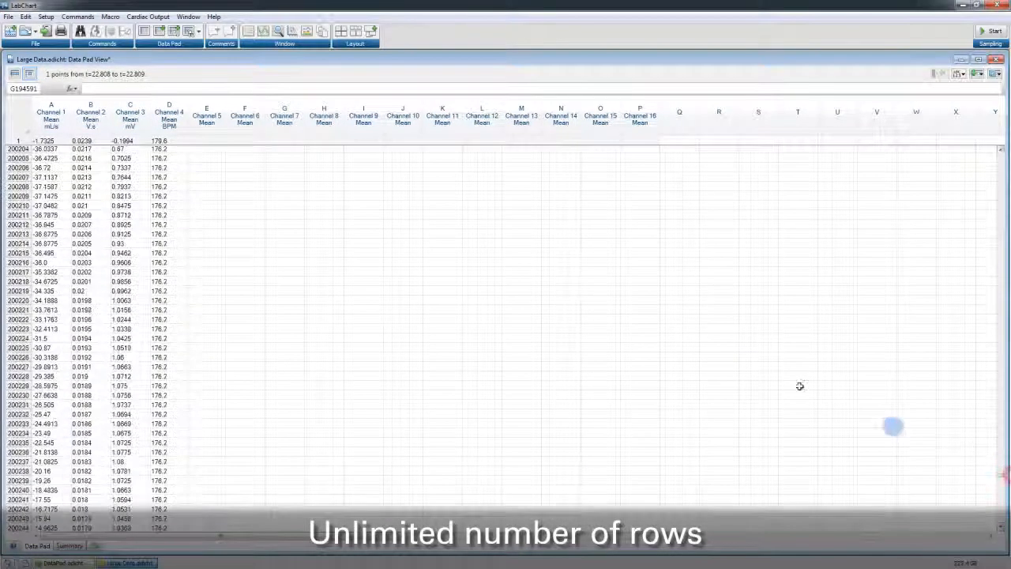
pyautogui.click(206, 123)
pyautogui.rightClick(207, 122)
pyautogui.click(293, 384)
pyautogui.write('ADI Test Column Title')
pyautogui.click(557, 360)
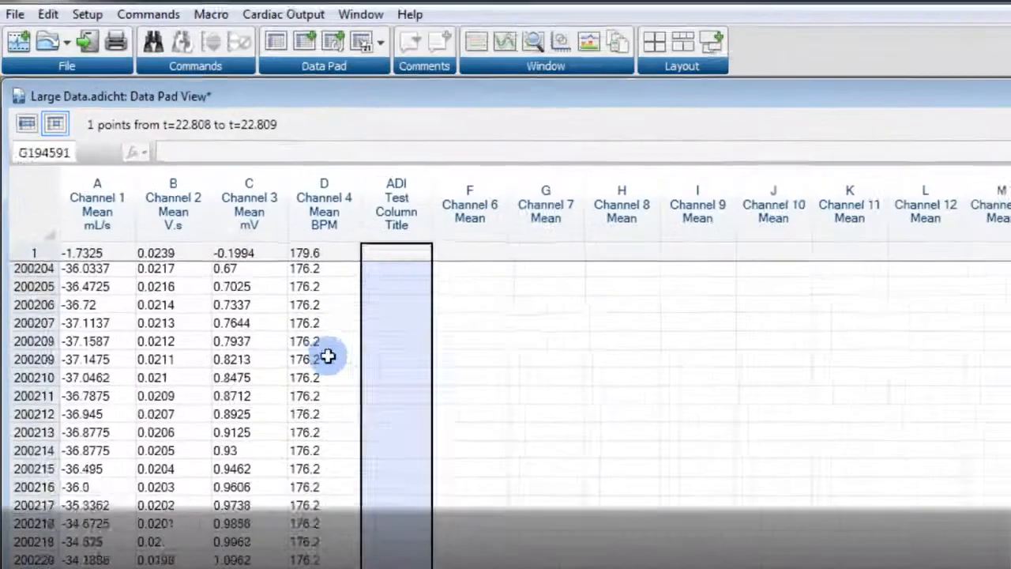
# Copy the Channel 4 values in rows 200209 to 200216 into the same rows of column F
pyautogui.moveTo(170, 196); pyautogui.dragTo(188, 269)
pyautogui.hotkey('ctrl', 'c')
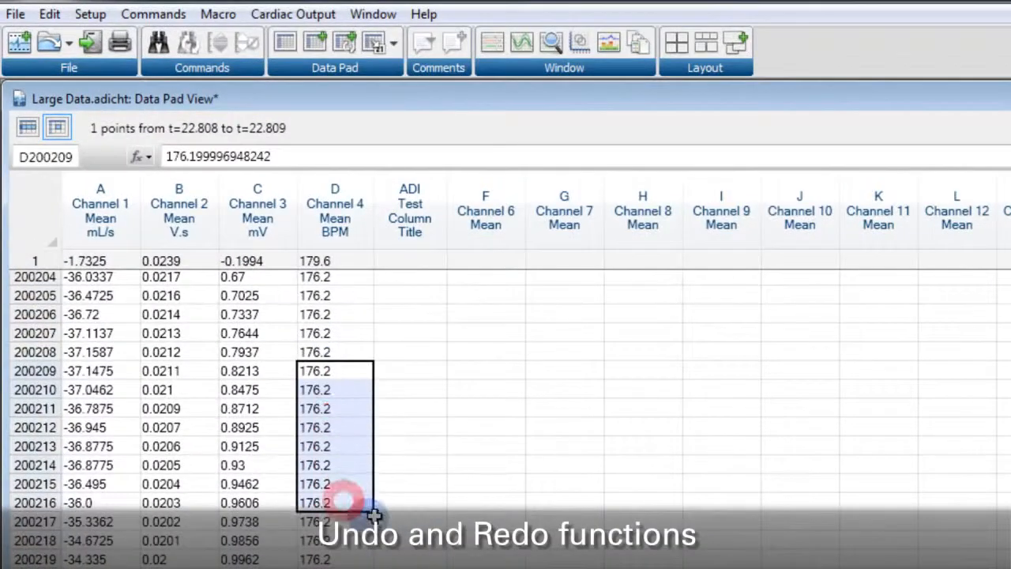
pyautogui.moveTo(475, 371); pyautogui.dragTo(514, 549)
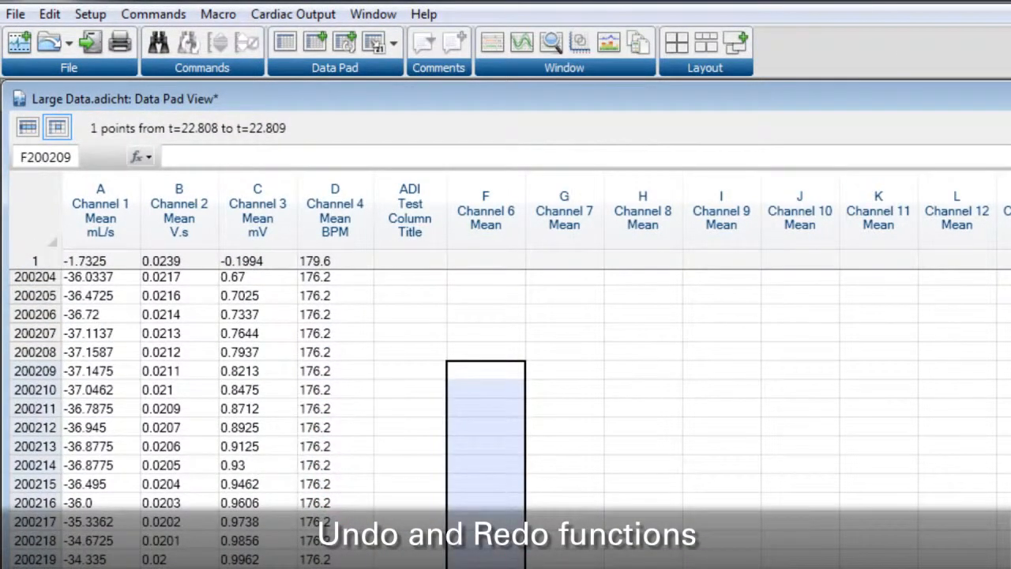
pyautogui.hotkey('ctrl', 'v')
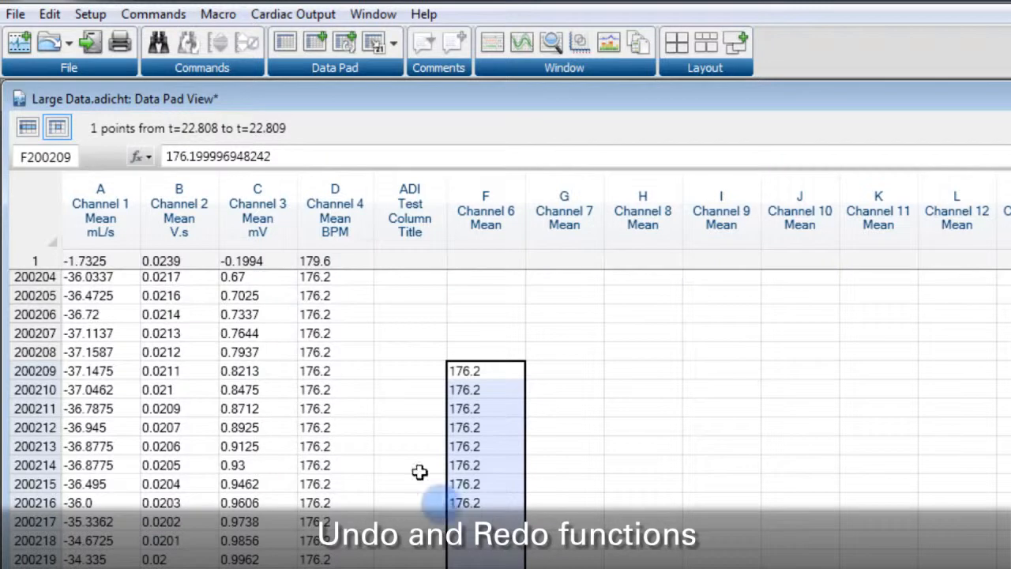
# Undo the paste into column F and redo it
pyautogui.click(49, 14)
pyautogui.click(68, 38)
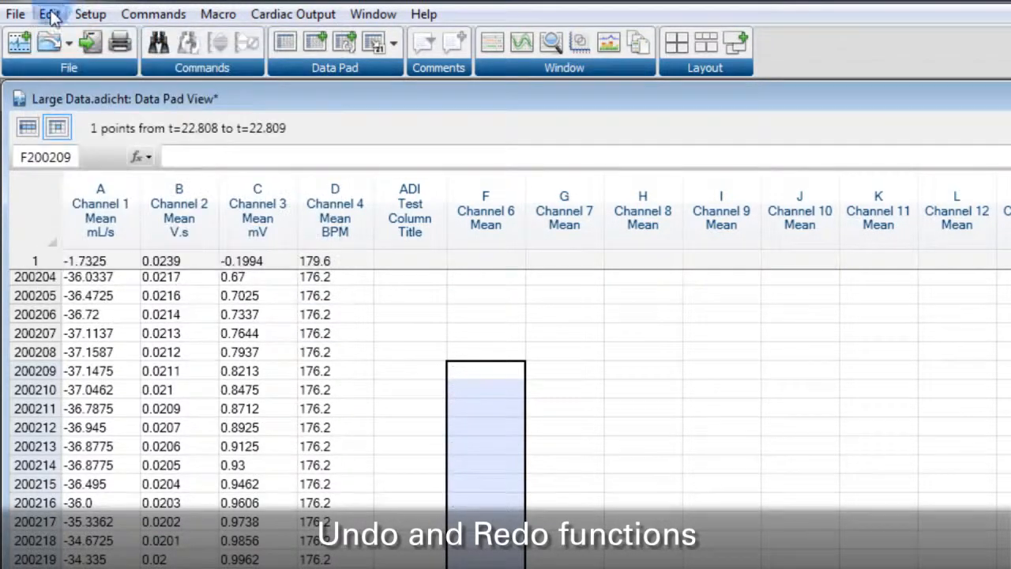
pyautogui.click(51, 15)
pyautogui.click(93, 68)
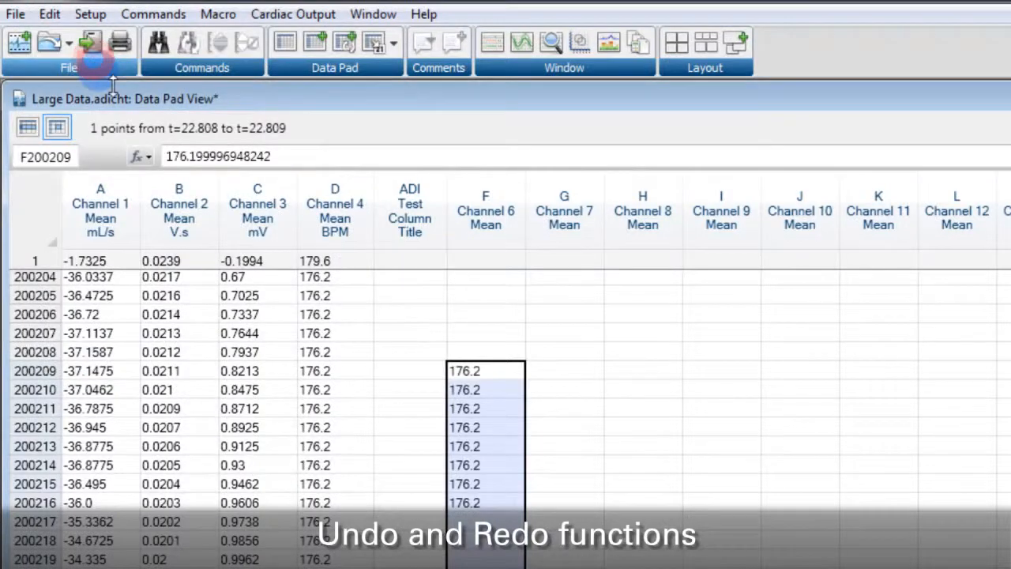
# Format the pasted column F cells as Time, Duration in seconds (two decimal places), and widen column F
pyautogui.rightClick(493, 475)
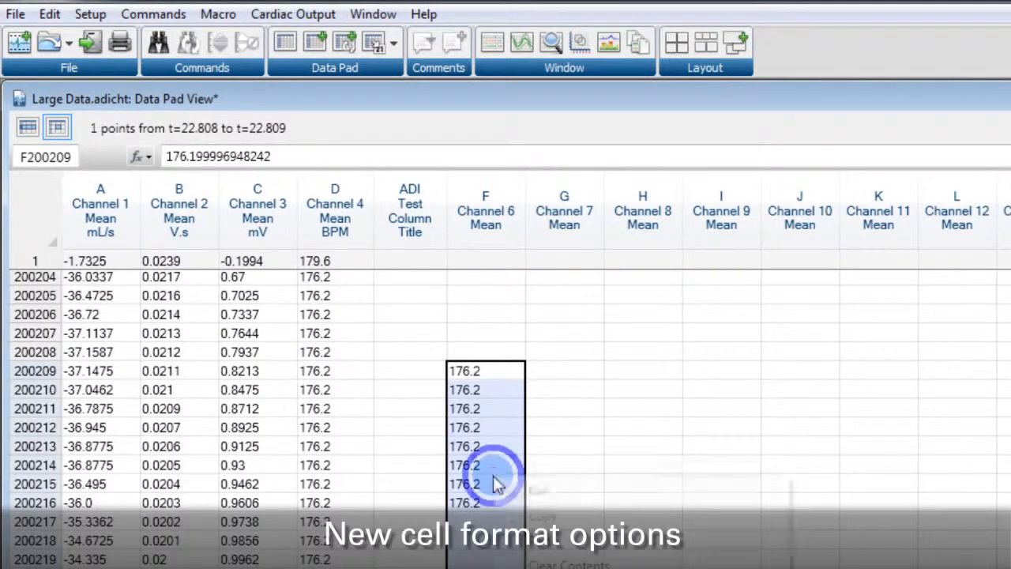
pyautogui.click(617, 496)
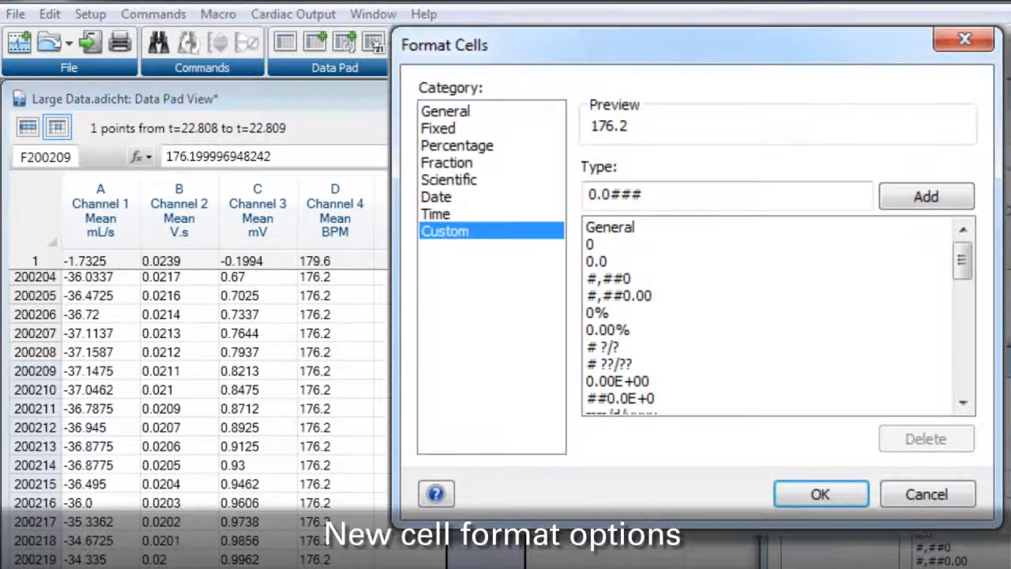
pyautogui.click(436, 214)
pyautogui.moveTo(959, 251); pyautogui.dragTo(961, 301)
pyautogui.click(770, 262)
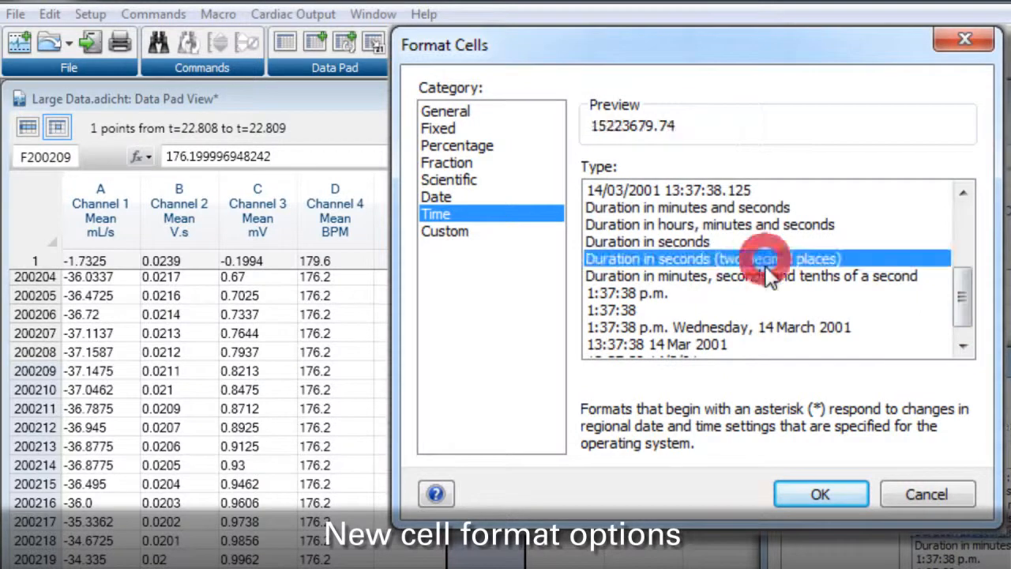
pyautogui.click(810, 493)
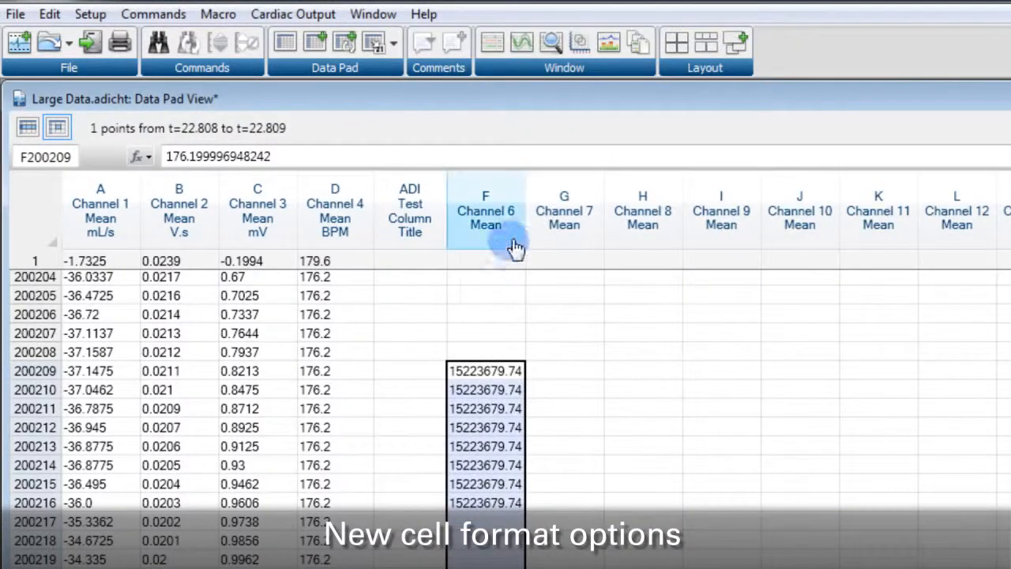
pyautogui.moveTo(525, 237); pyautogui.dragTo(580, 251)
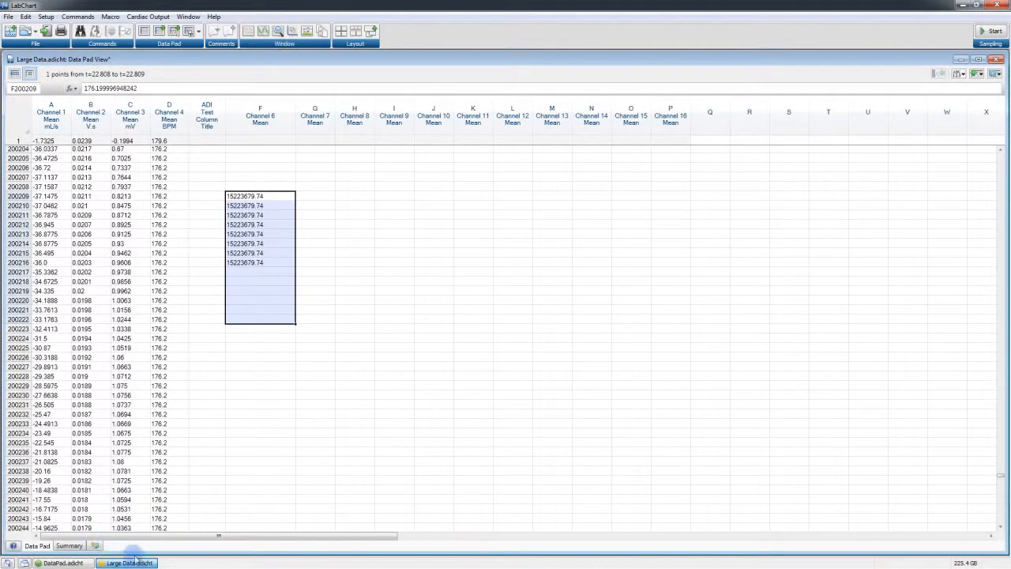
# Close the Large Data document without saving the changes
pyautogui.click(151, 563)
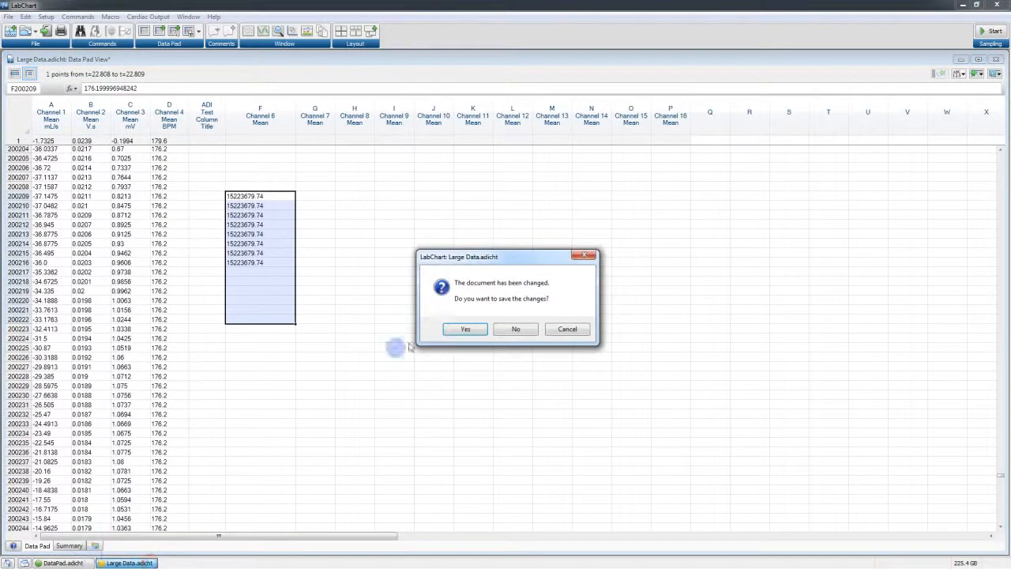
pyautogui.click(513, 328)
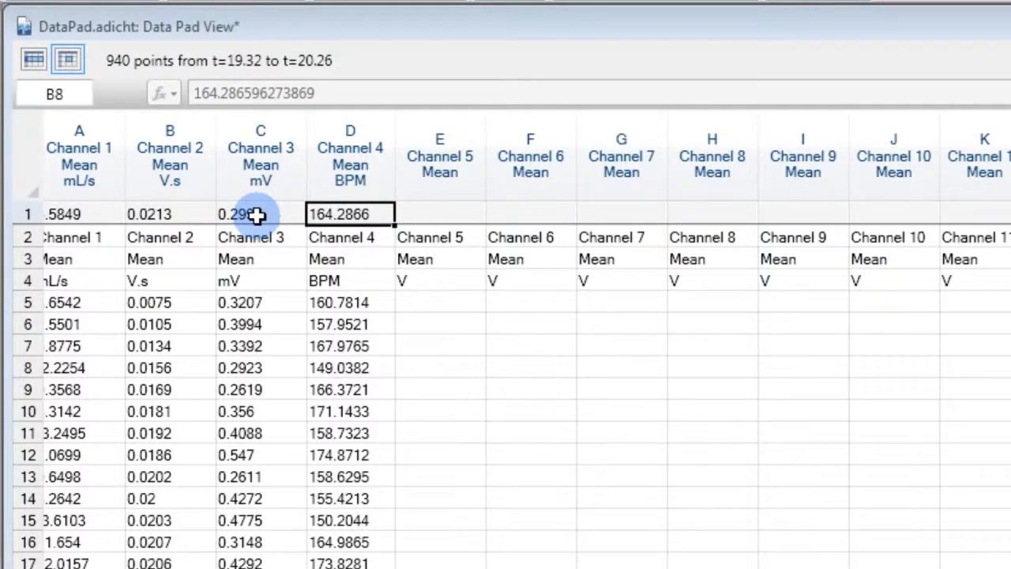
# Try to edit calculated cell C1 in the DataPad document, declining to continue
pyautogui.doubleClick(257, 215)
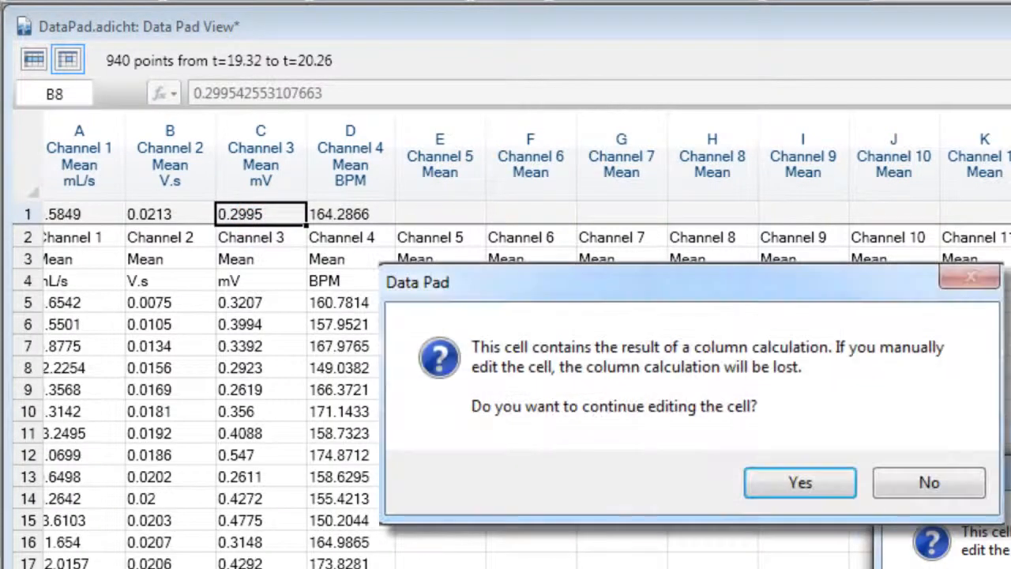
pyautogui.click(916, 484)
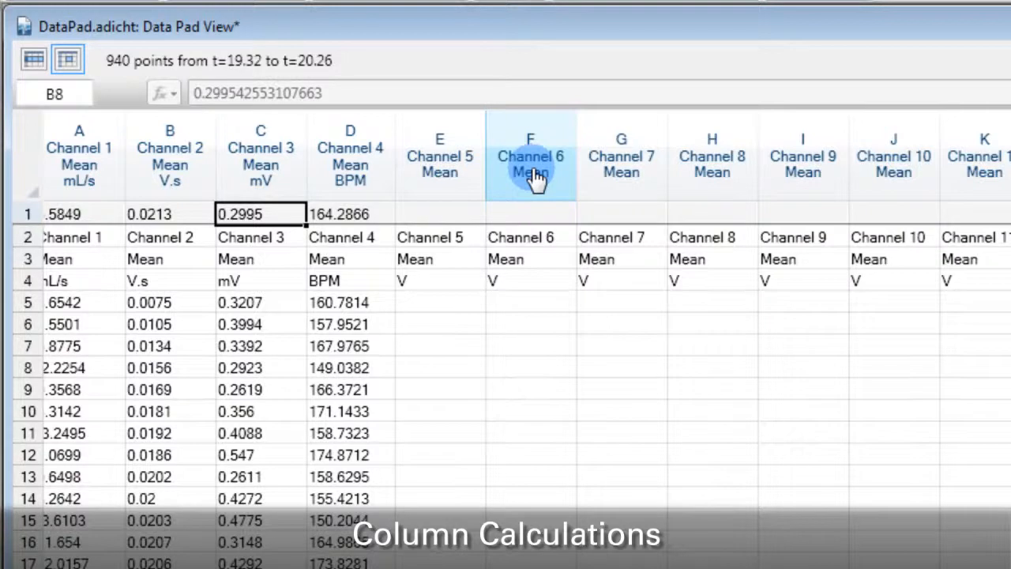
# Open the Data Pad setup for column F and cancel it
pyautogui.doubleClick(535, 178)
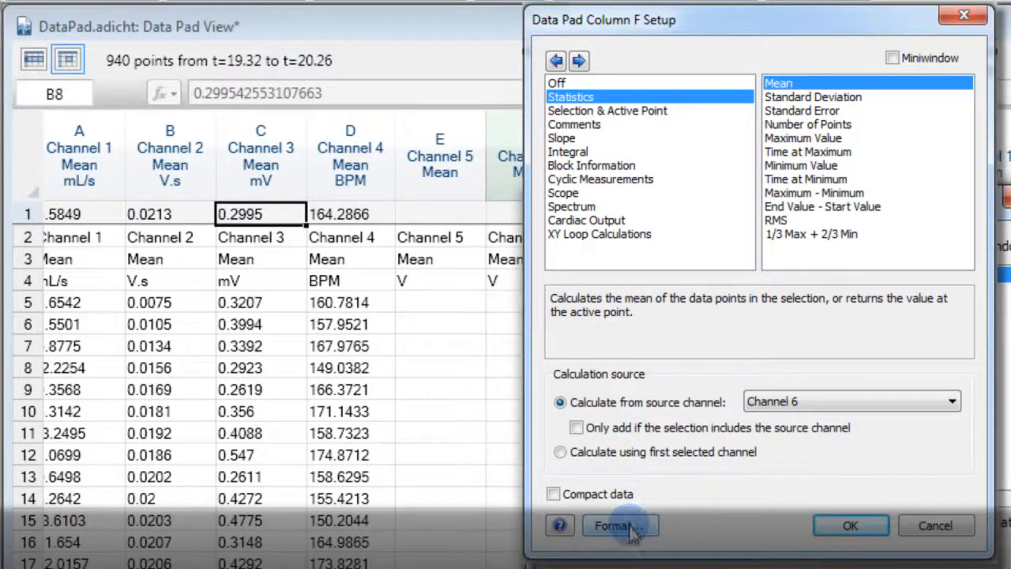
pyautogui.click(926, 535)
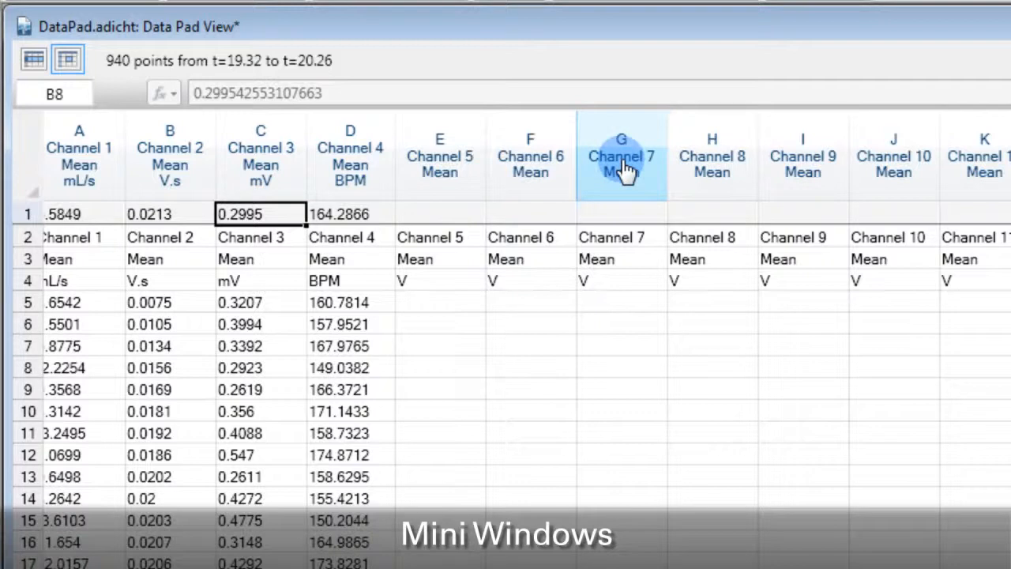
# Open a mini window for column G, Channel 7 Mean, and close it
pyautogui.moveTo(622, 168); pyautogui.dragTo(775, 418)
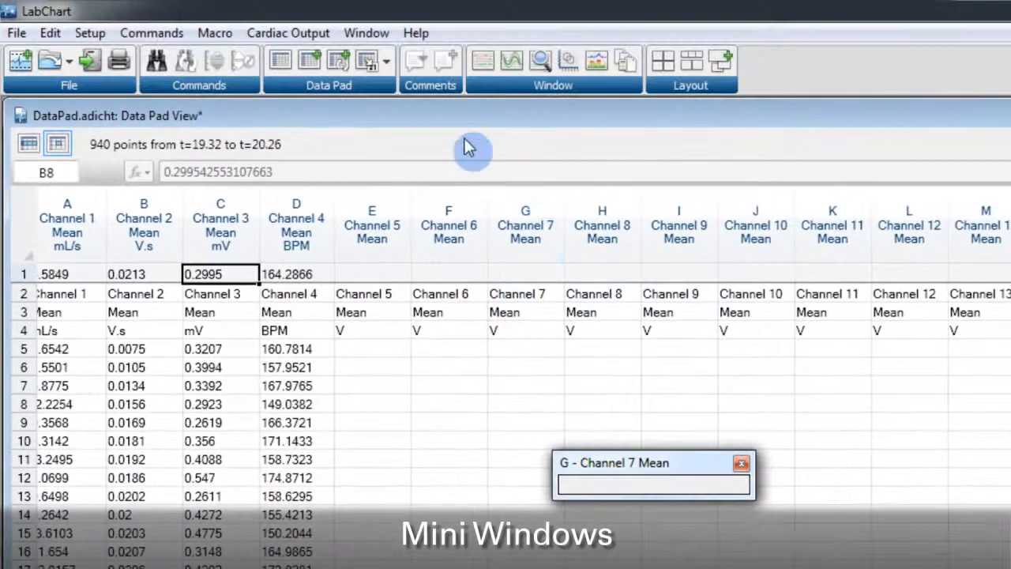
pyautogui.click(387, 63)
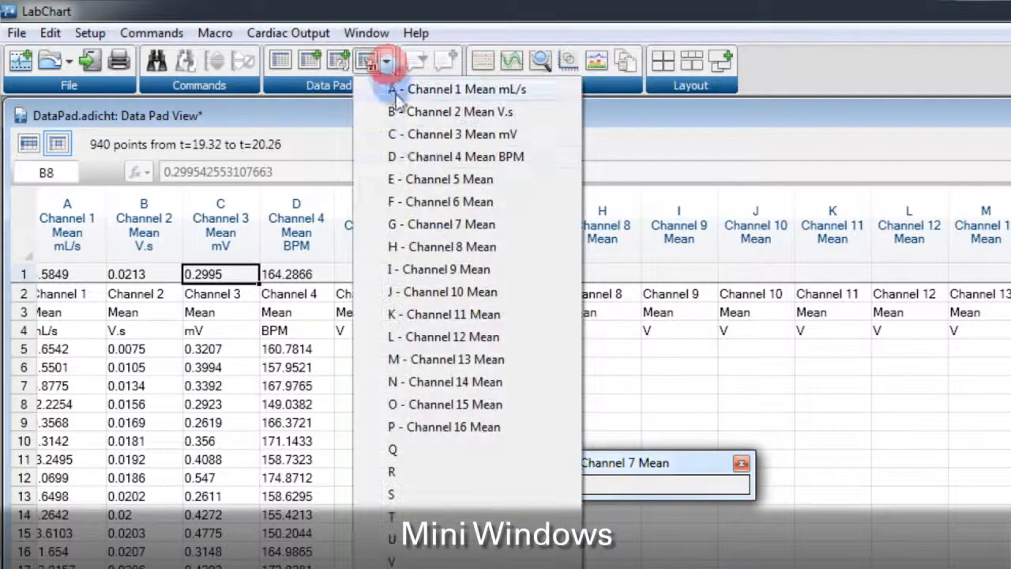
pyautogui.click(431, 226)
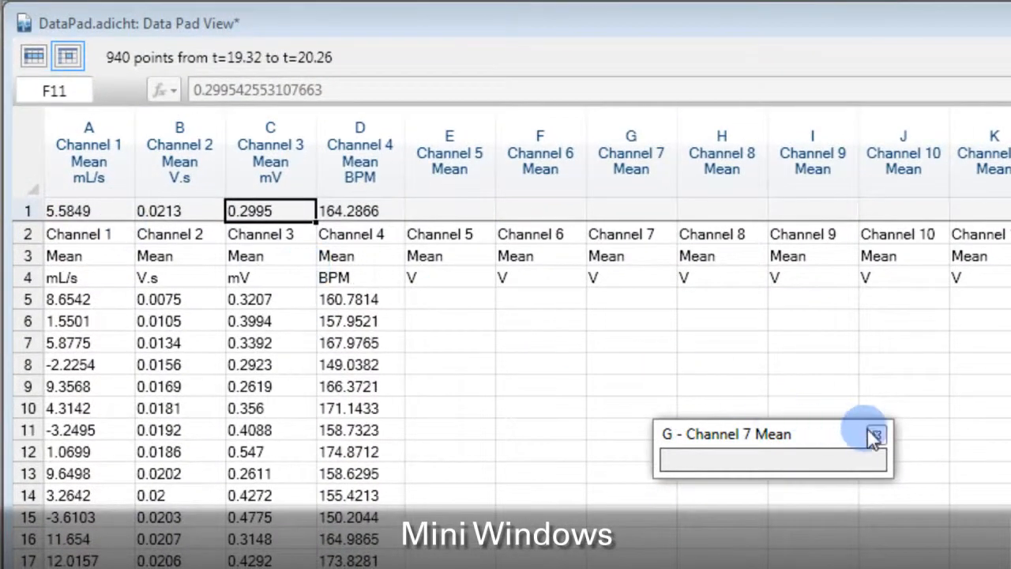
pyautogui.click(875, 436)
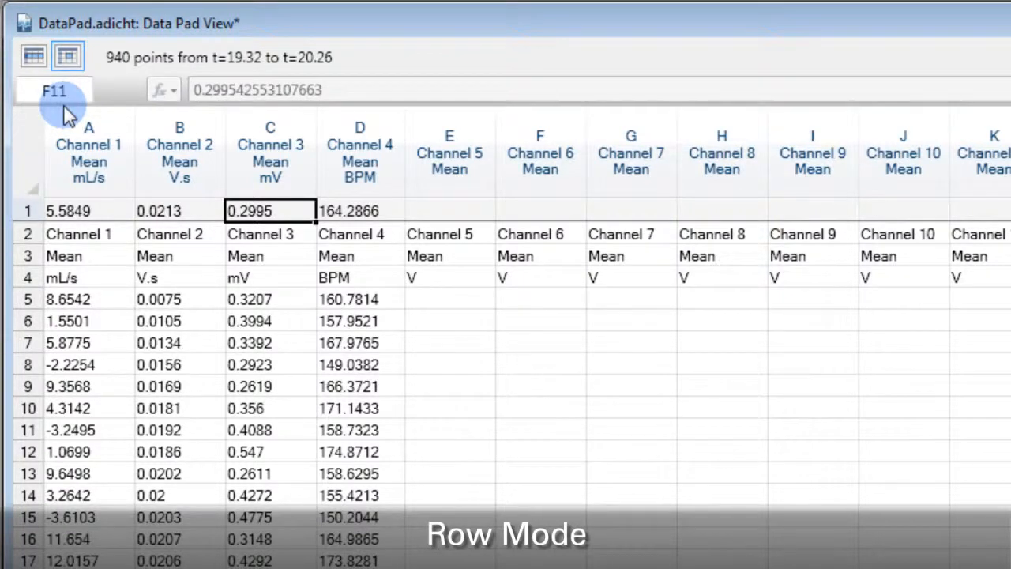
# Switch to row mode, select several rows, and return to column mode
pyautogui.click(34, 57)
pyautogui.click(276, 285)
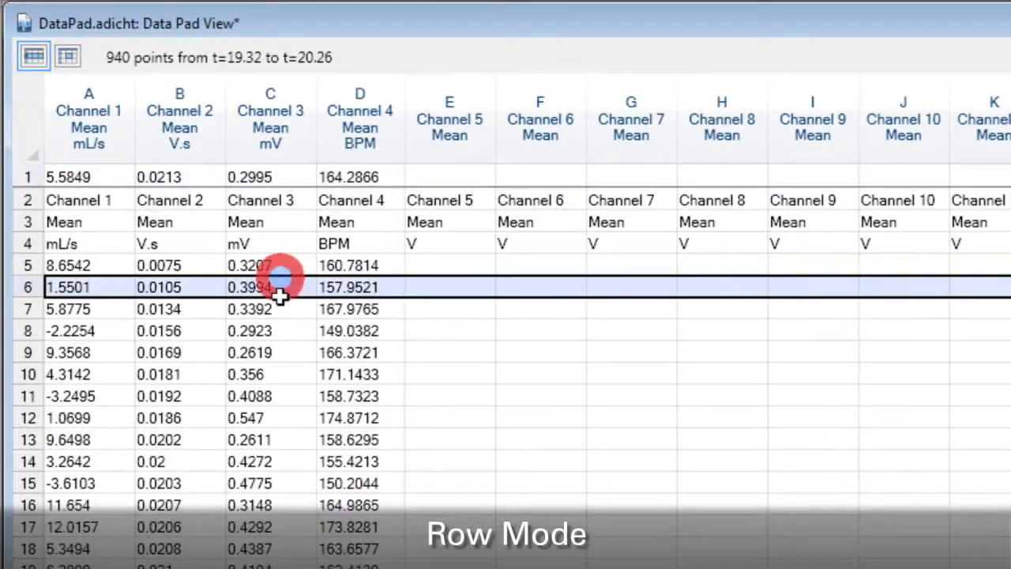
pyautogui.click(278, 333)
pyautogui.click(269, 423)
pyautogui.click(265, 506)
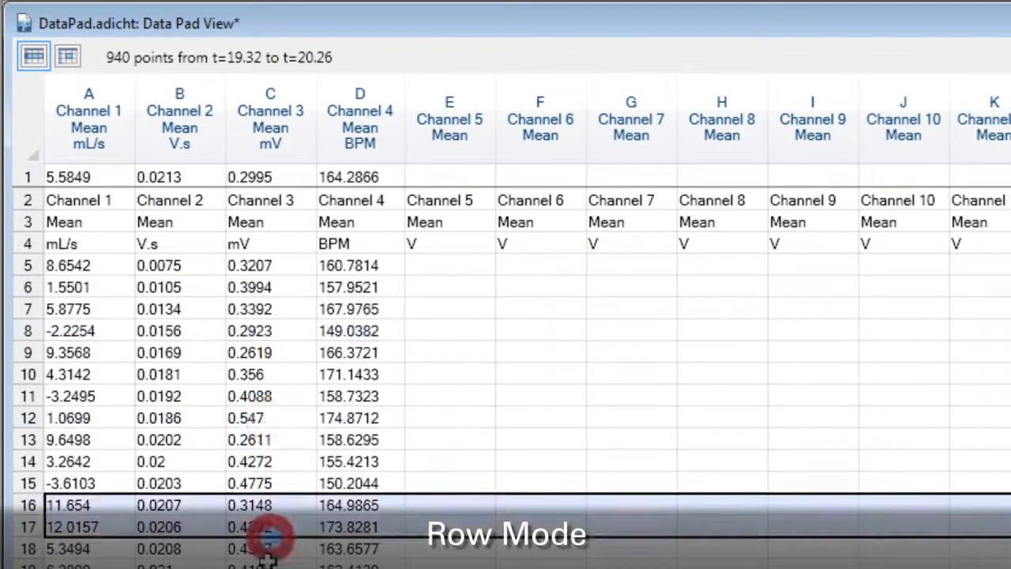
pyautogui.click(67, 55)
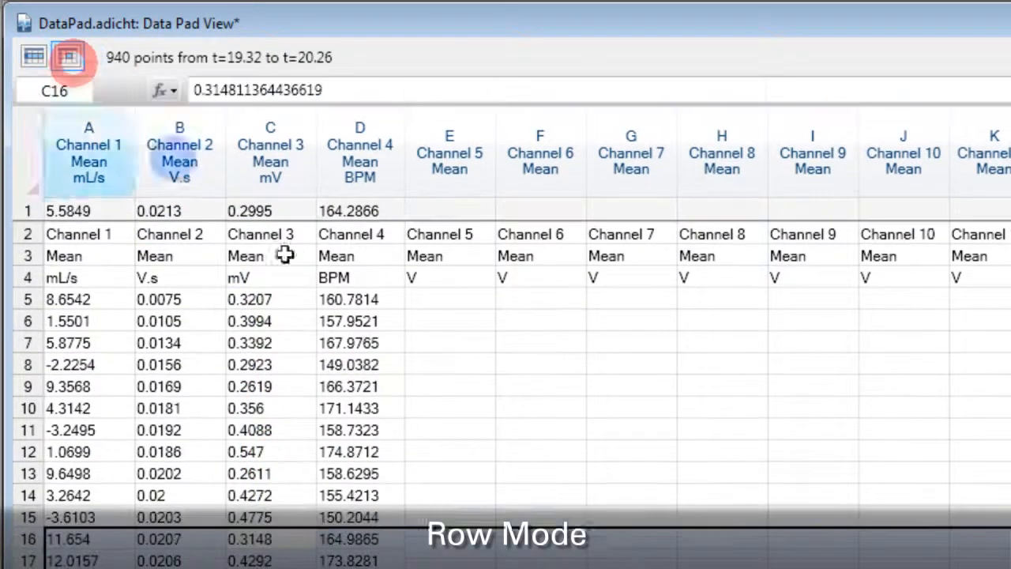
# Enter a SUM function in cell E12 summing Channel 4 cells D16:D20
pyautogui.click(470, 449)
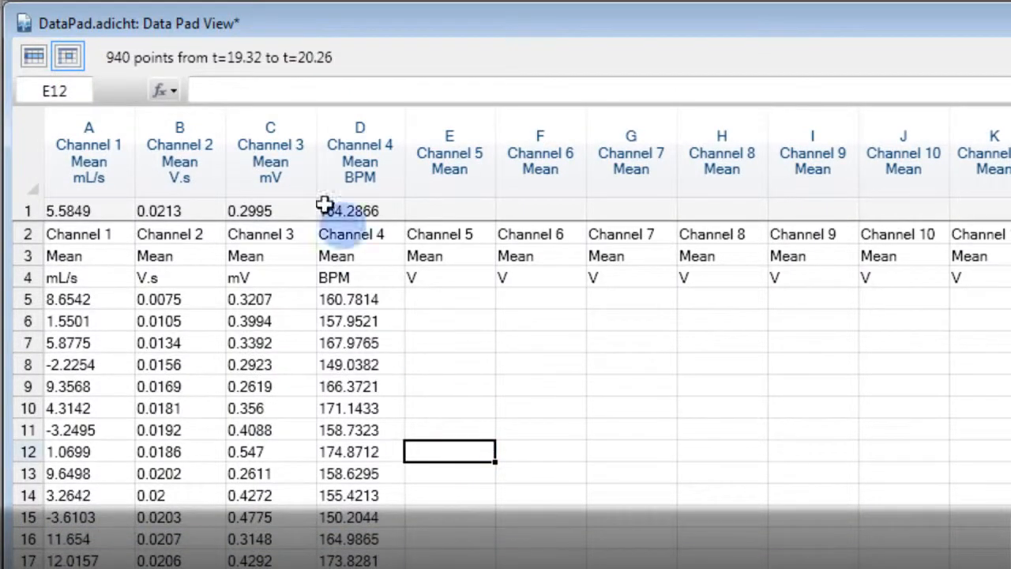
pyautogui.click(172, 95)
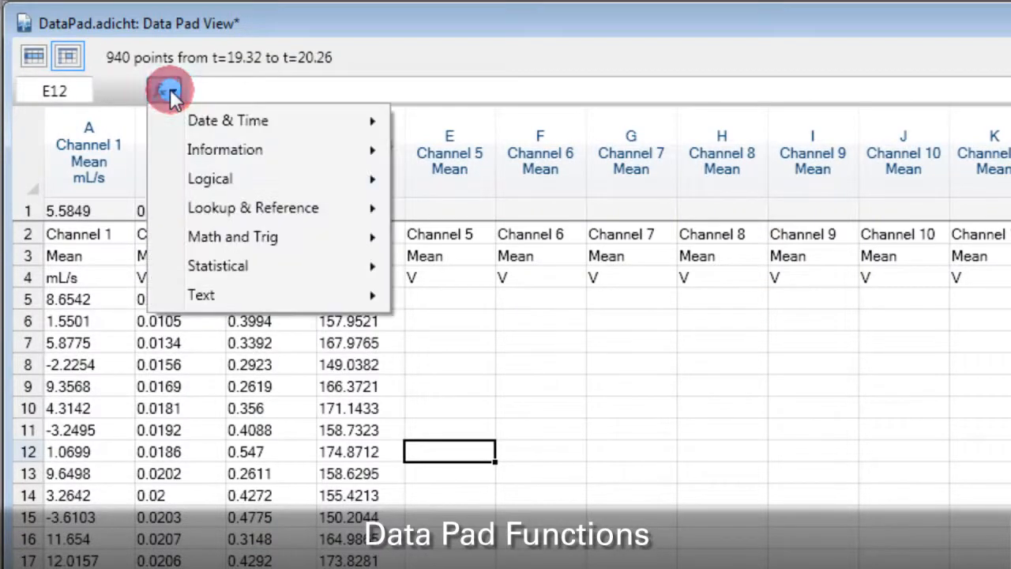
pyautogui.moveTo(216, 234)
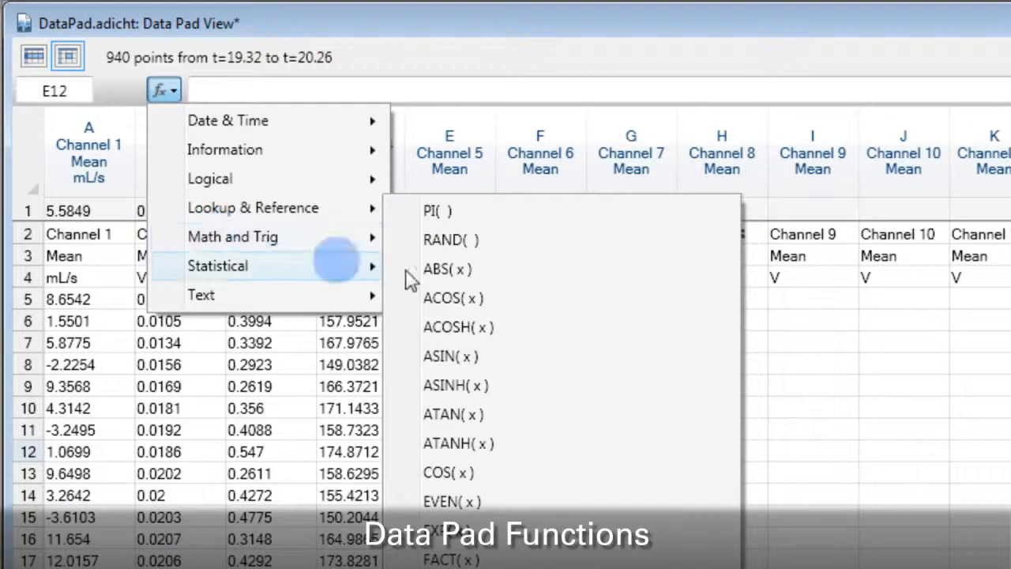
pyautogui.scroll(-6, 490, 328)
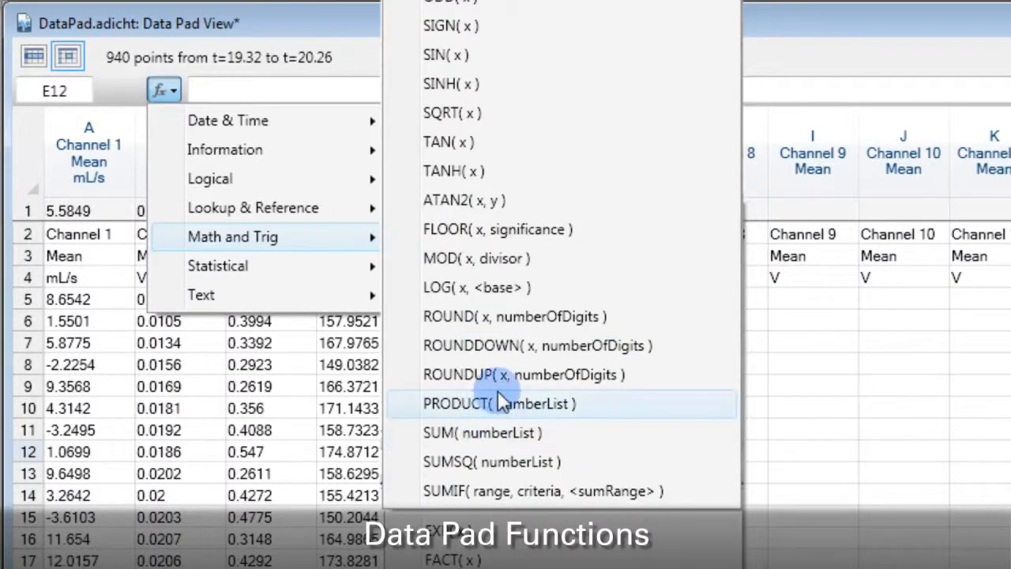
pyautogui.click(501, 439)
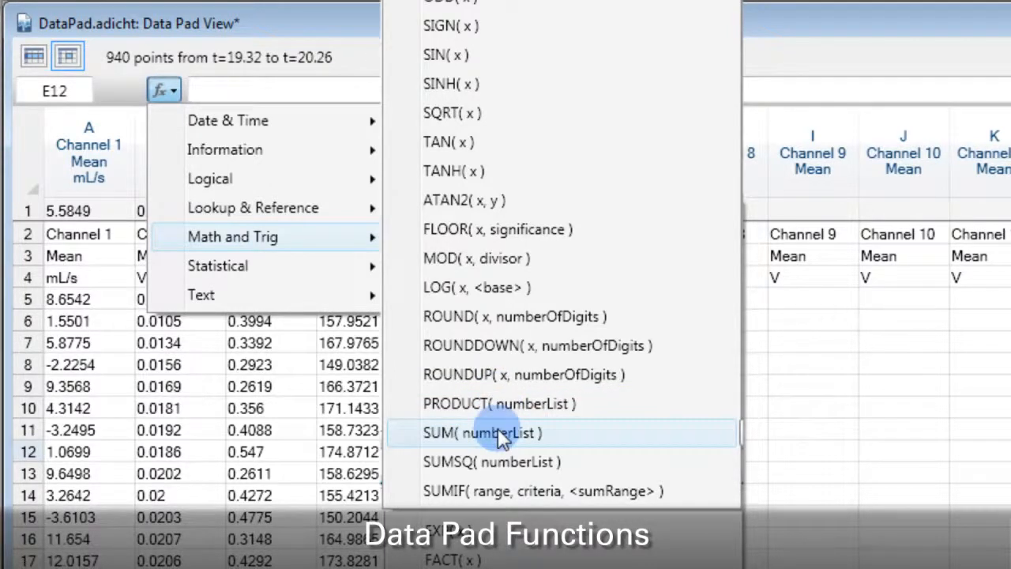
pyautogui.click(501, 439)
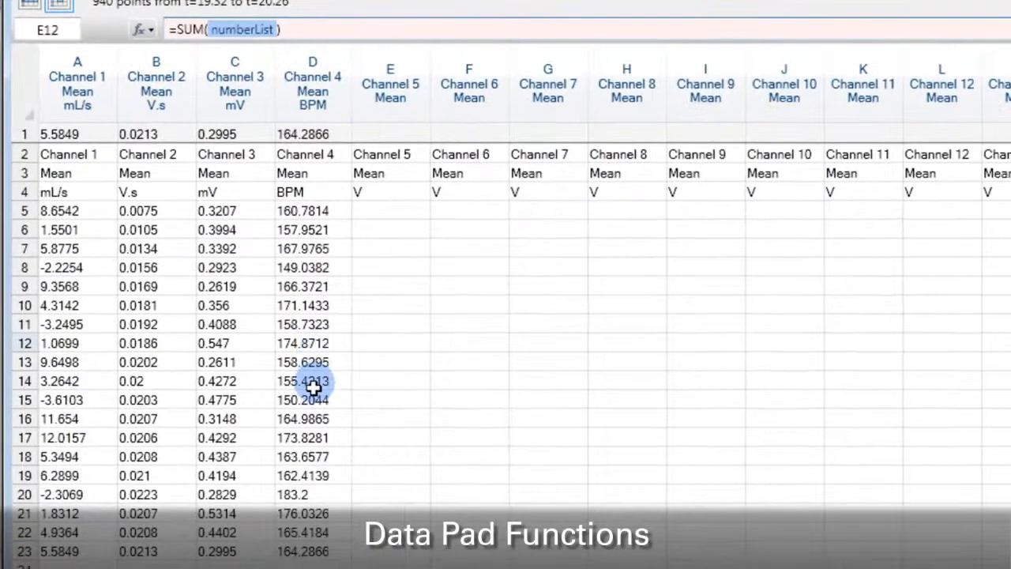
pyautogui.click(358, 536)
pyautogui.moveTo(310, 416); pyautogui.dragTo(314, 479)
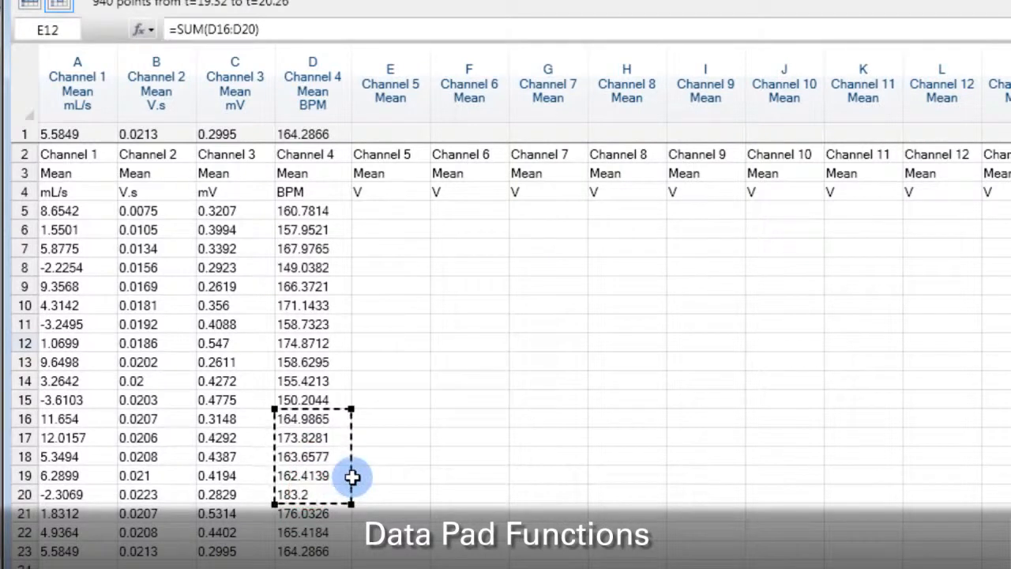
pyautogui.press('Return')
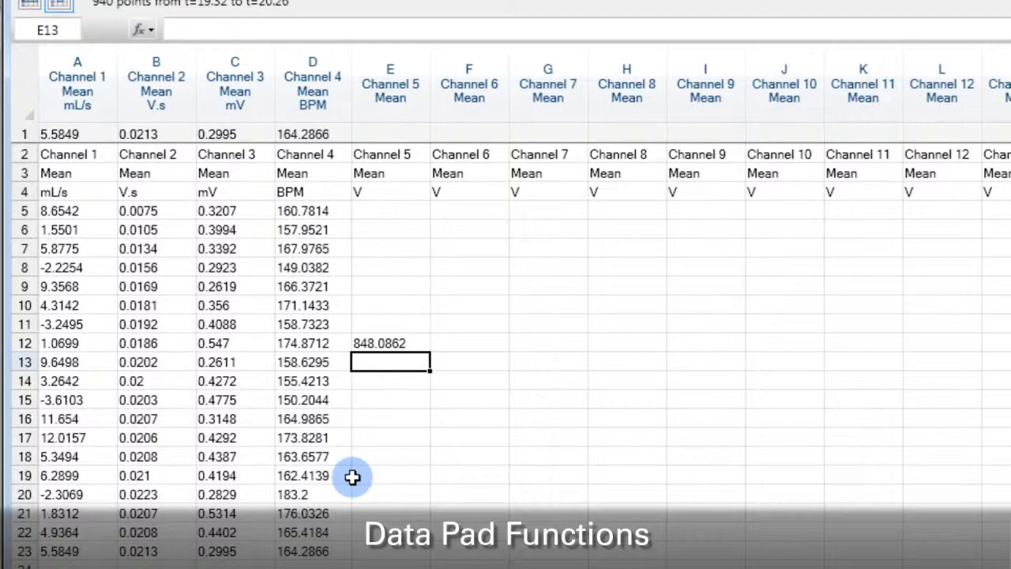
# Extend the SUM formula in cell E12 so it sums Channel 4 cells D16:D23
pyautogui.click(402, 343)
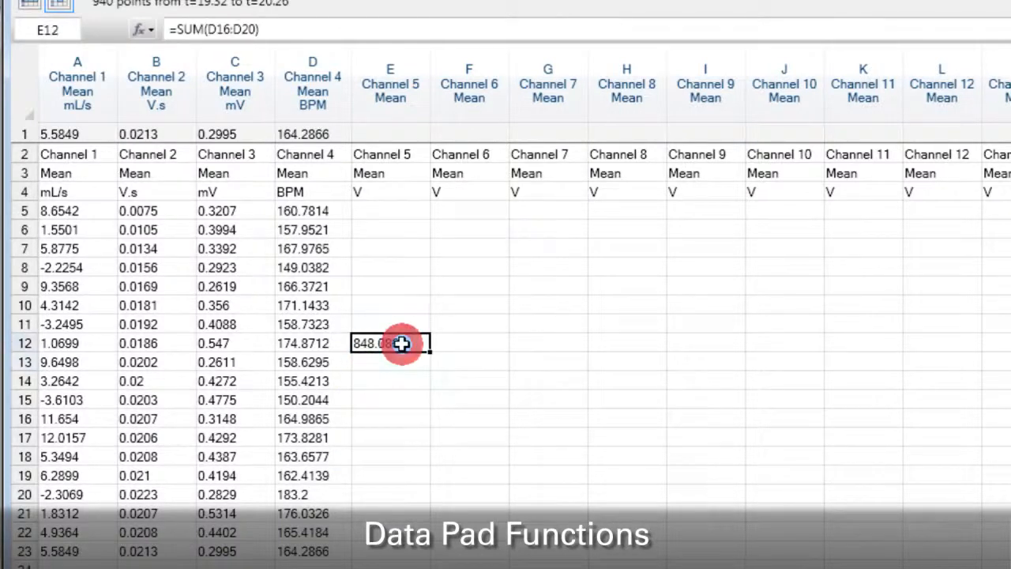
pyautogui.click(214, 29)
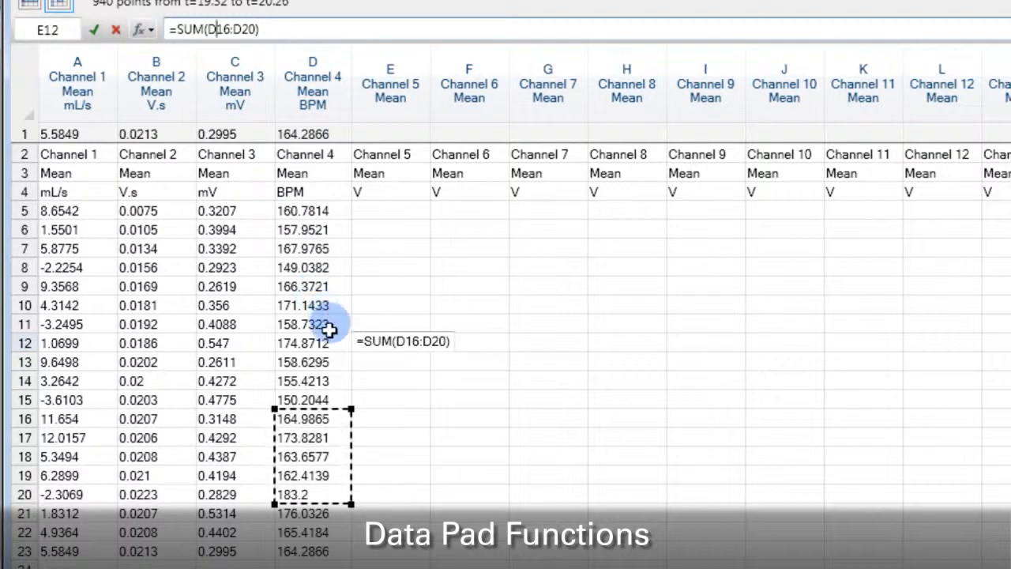
pyautogui.moveTo(349, 505); pyautogui.dragTo(357, 531)
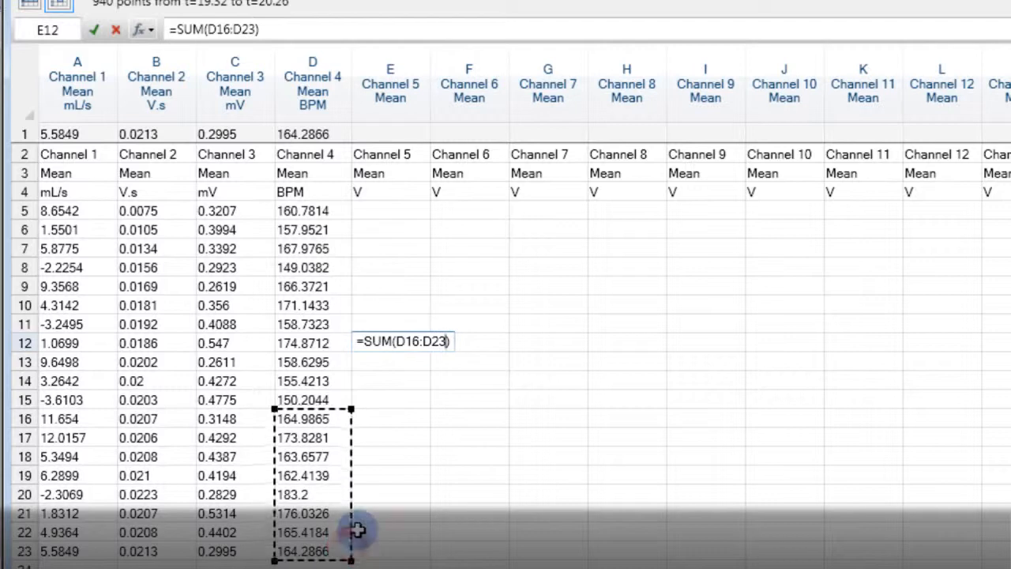
pyautogui.press('Return')
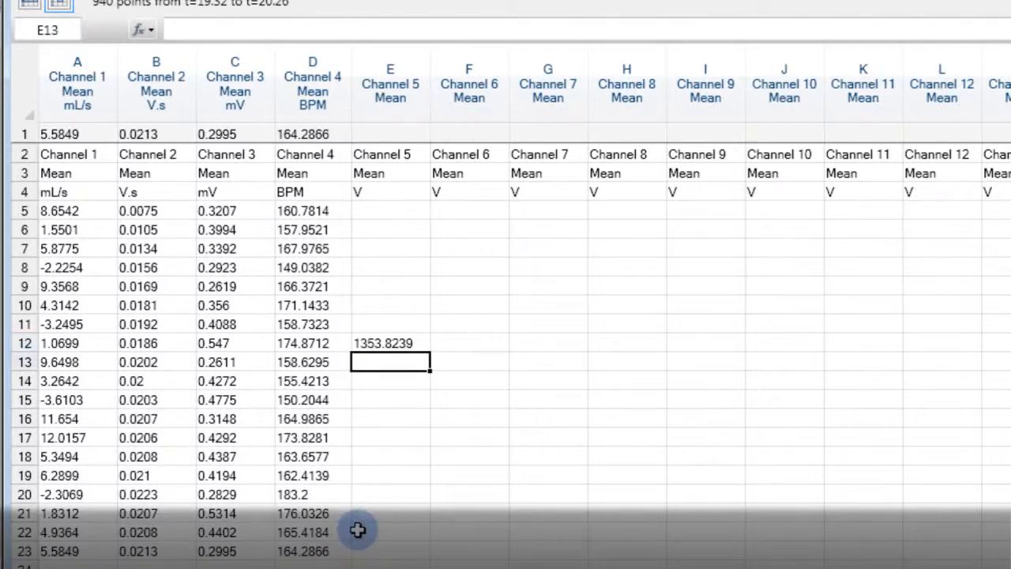
# Browse the cell format, titles and recalculate menus on the Data Pad toolbar
pyautogui.click(387, 346)
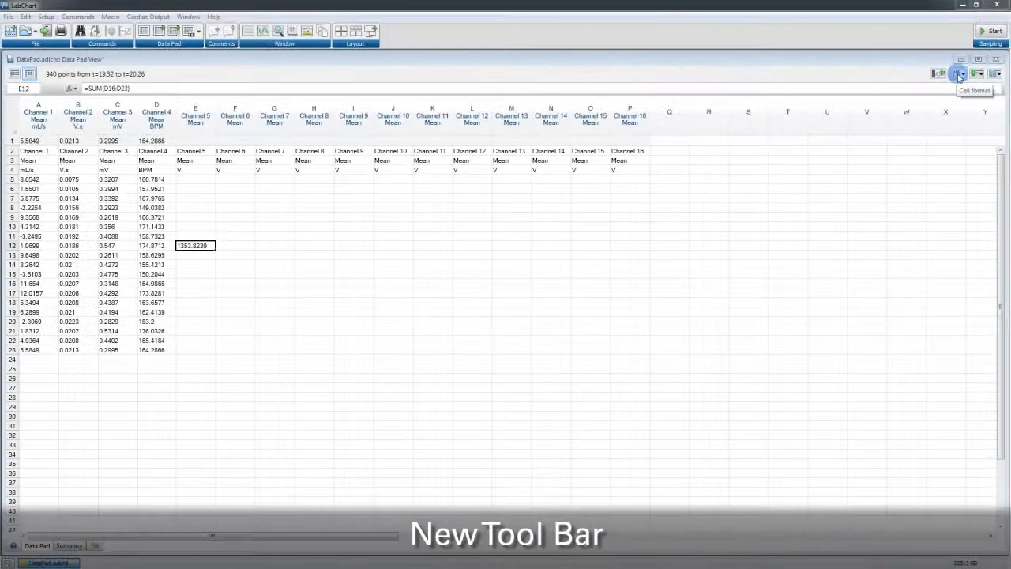
pyautogui.click(958, 74)
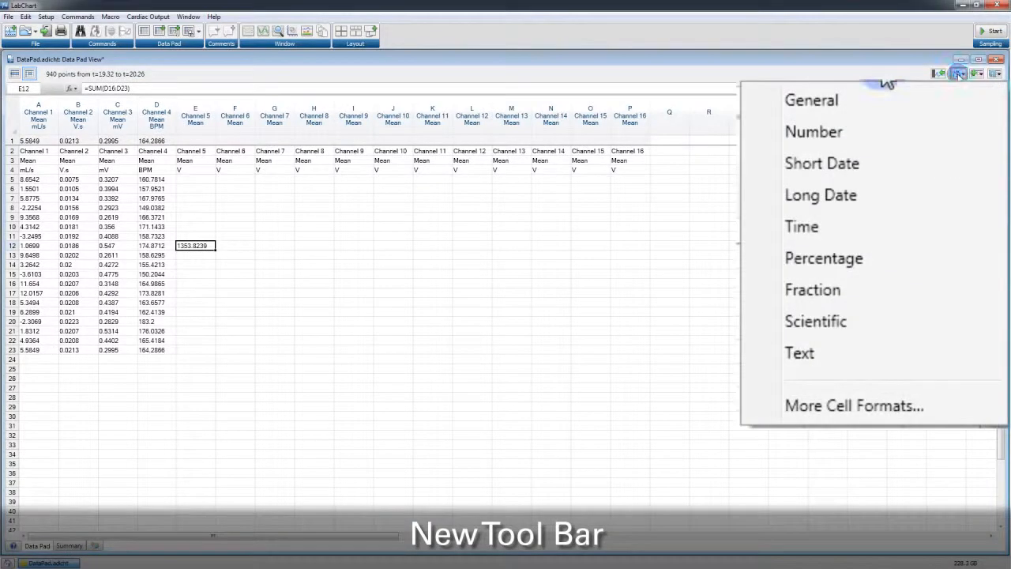
pyautogui.click(980, 74)
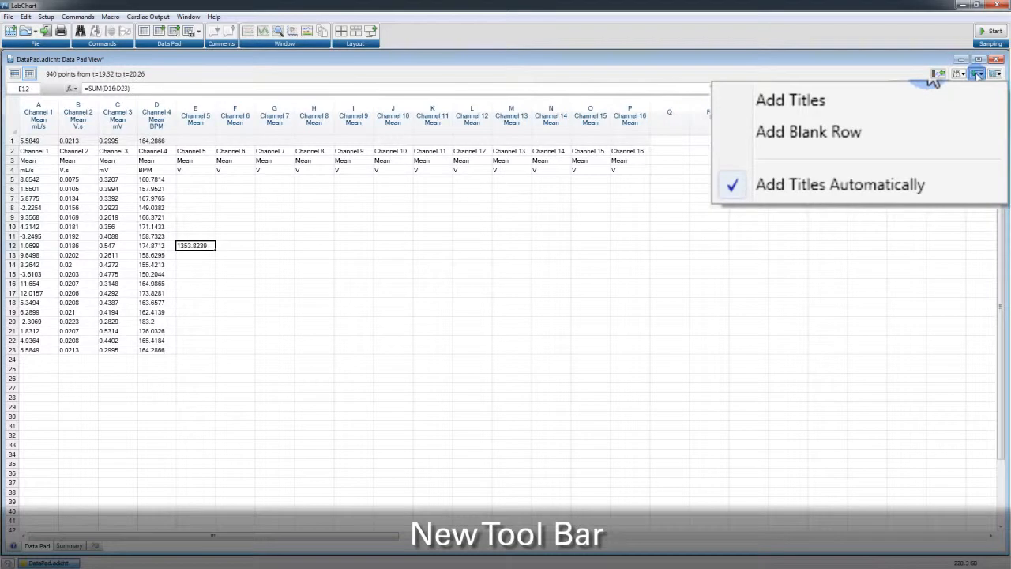
pyautogui.click(994, 73)
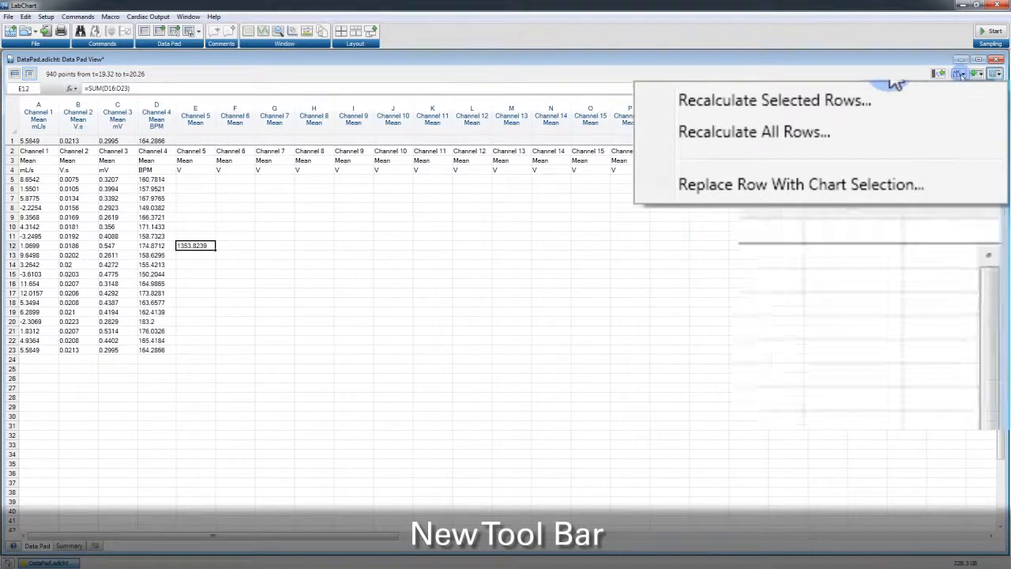
pyautogui.click(960, 73)
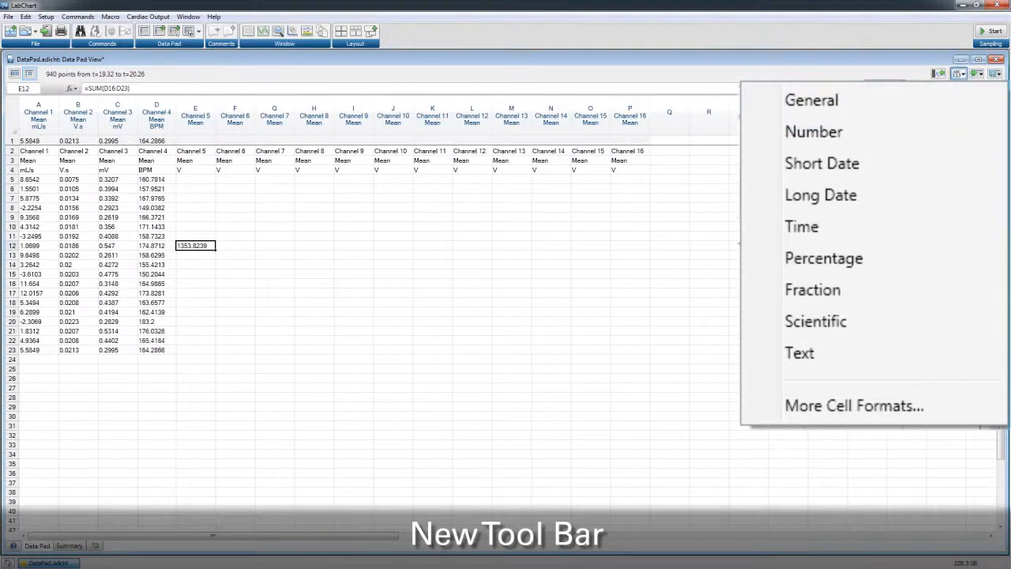
pyautogui.click(584, 229)
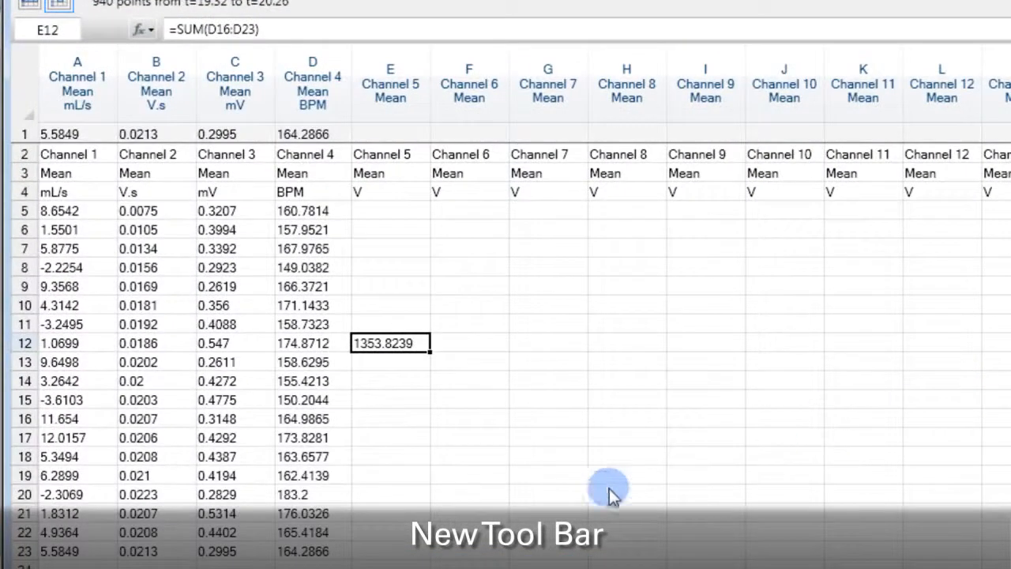
# Apply the Scientific cell format to Channel 4 cells D15:D20
pyautogui.moveTo(318, 403); pyautogui.dragTo(309, 483)
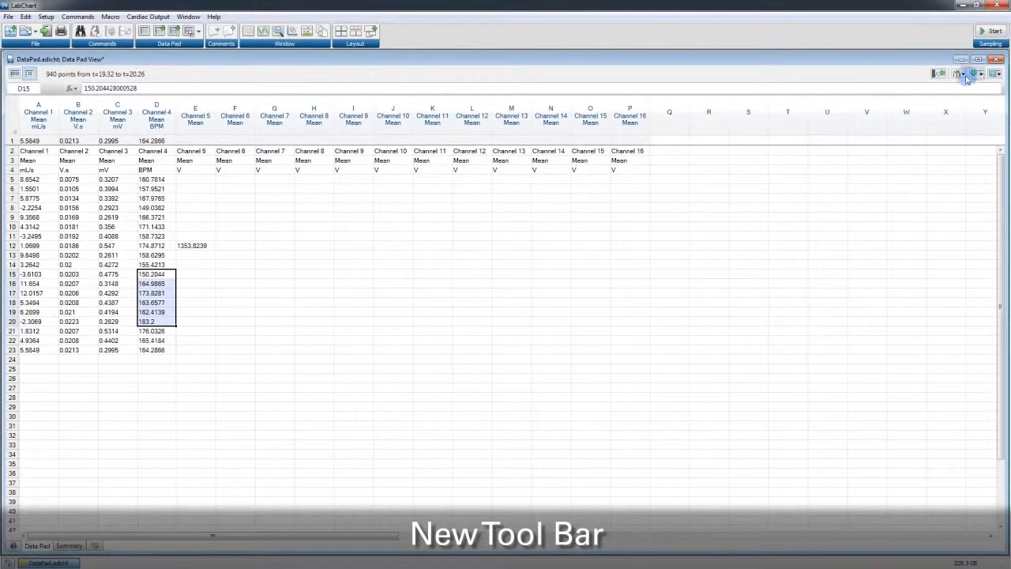
pyautogui.click(965, 76)
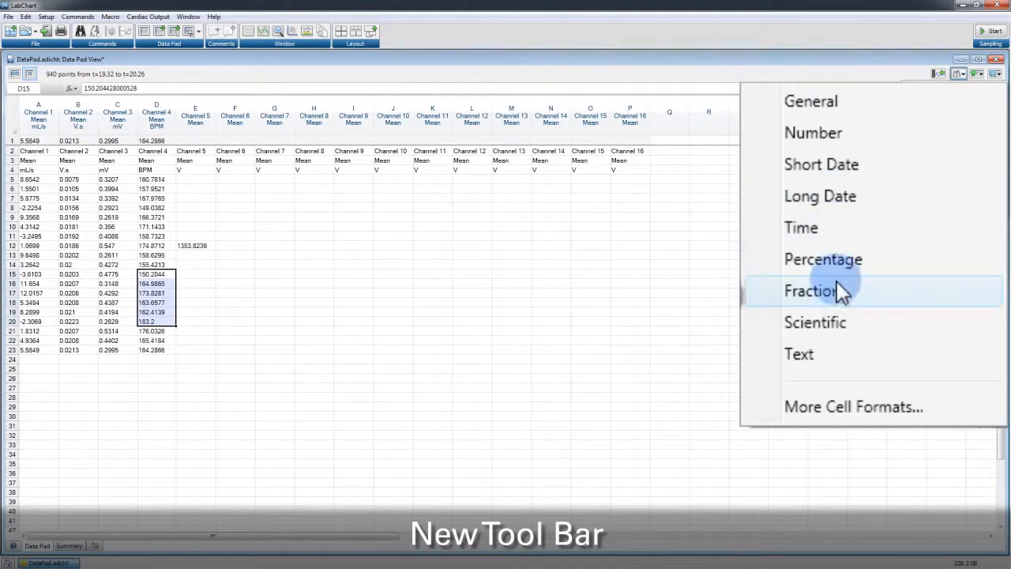
pyautogui.click(823, 324)
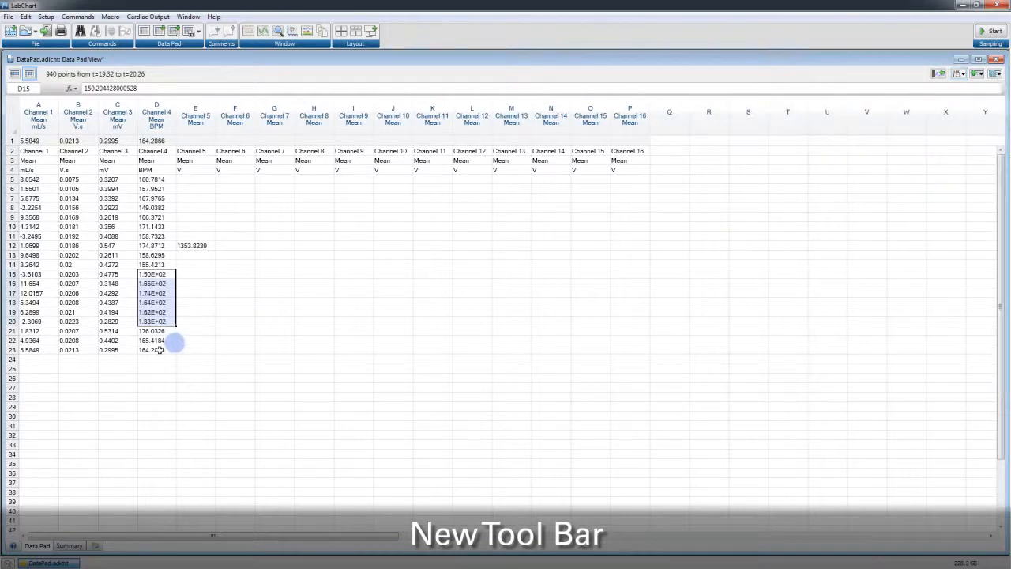
# Apply the Percentage cell format to Channel 4 cells D21:D23
pyautogui.moveTo(158, 333); pyautogui.dragTo(158, 350)
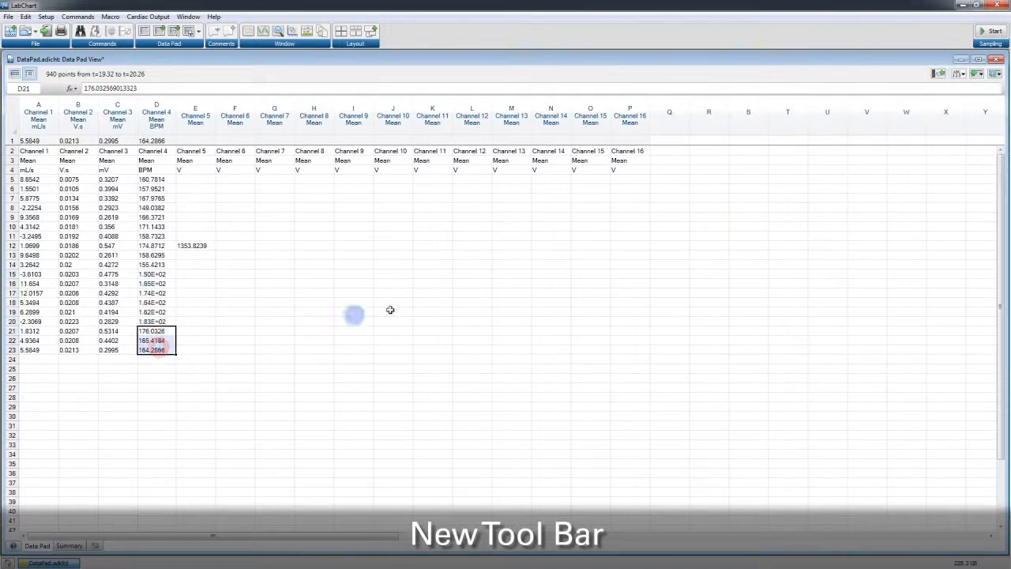
pyautogui.click(958, 73)
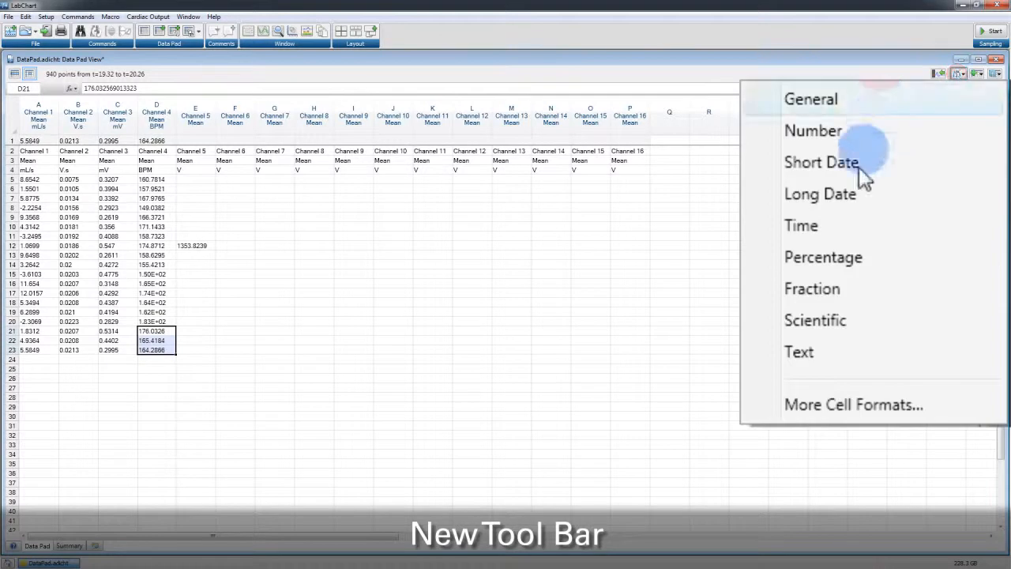
pyautogui.click(837, 261)
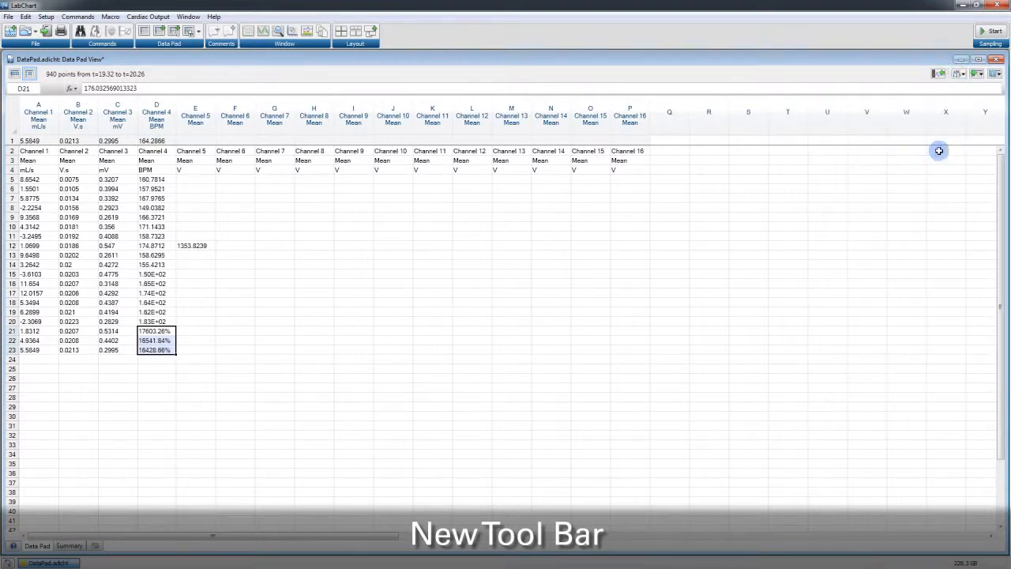
# Open the full Format Cells dialog for D21:D23 and browse the Fraction, Scientific, Date and Custom categories
pyautogui.click(958, 73)
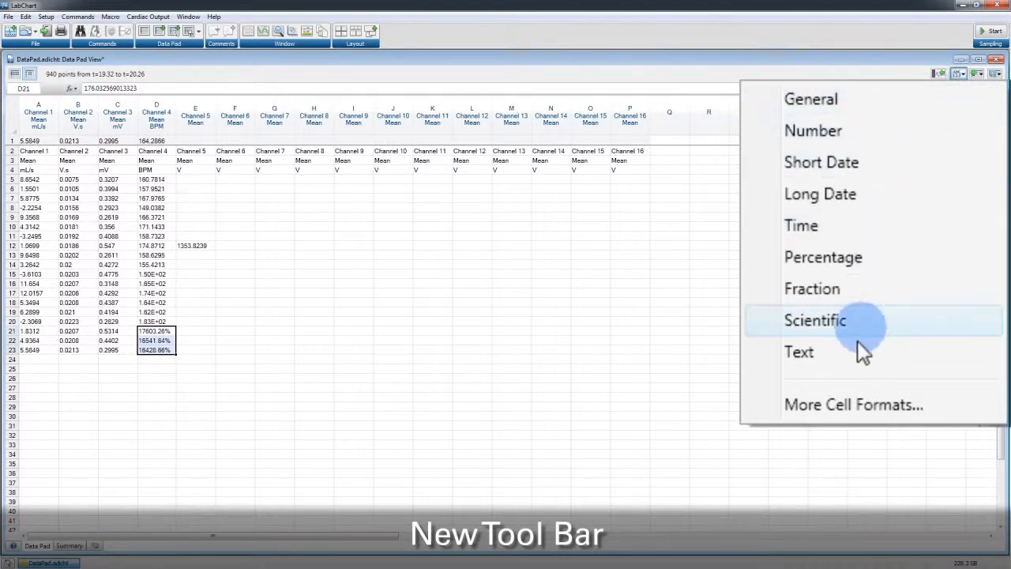
pyautogui.click(853, 402)
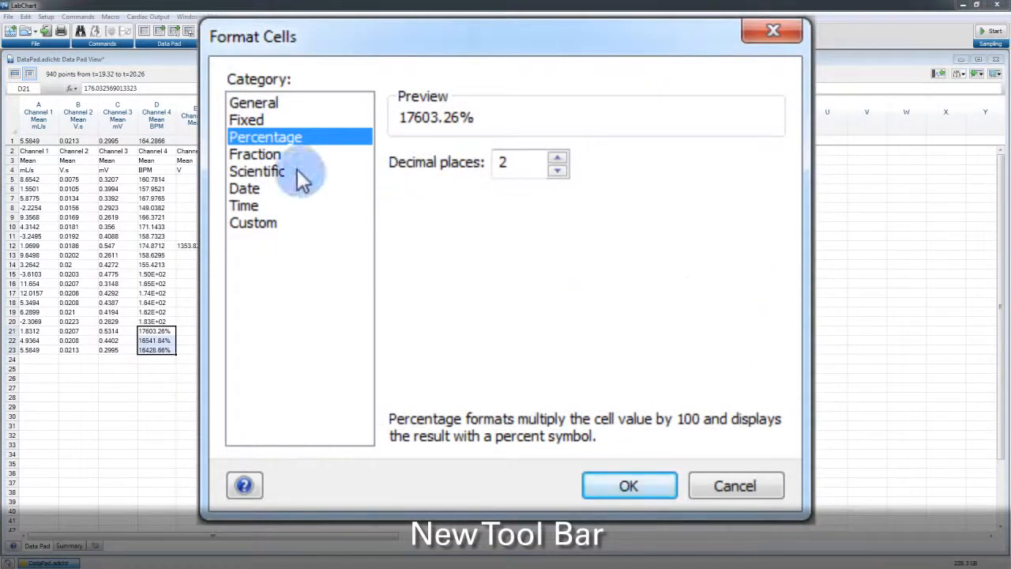
pyautogui.click(253, 154)
pyautogui.click(266, 174)
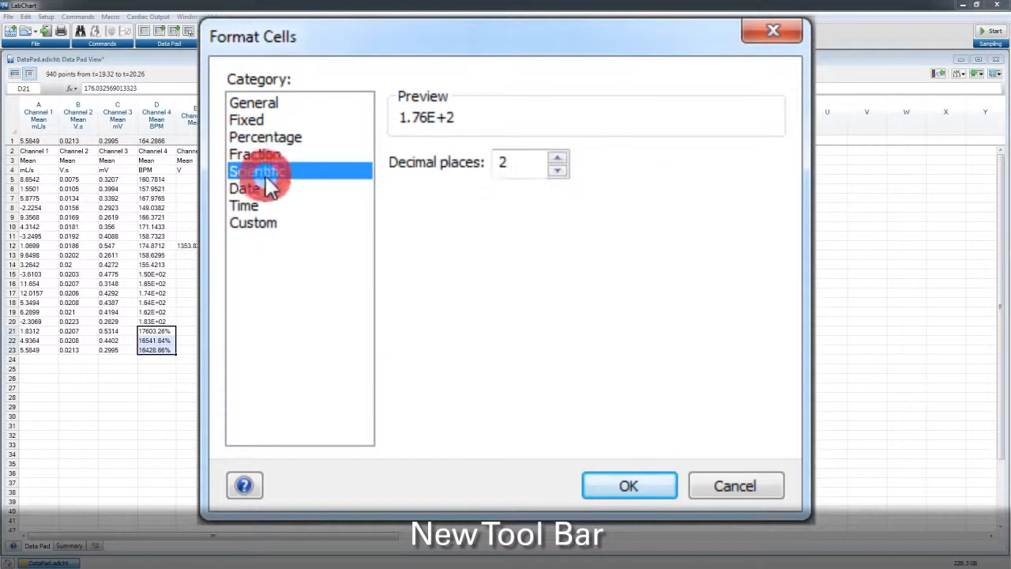
pyautogui.click(258, 194)
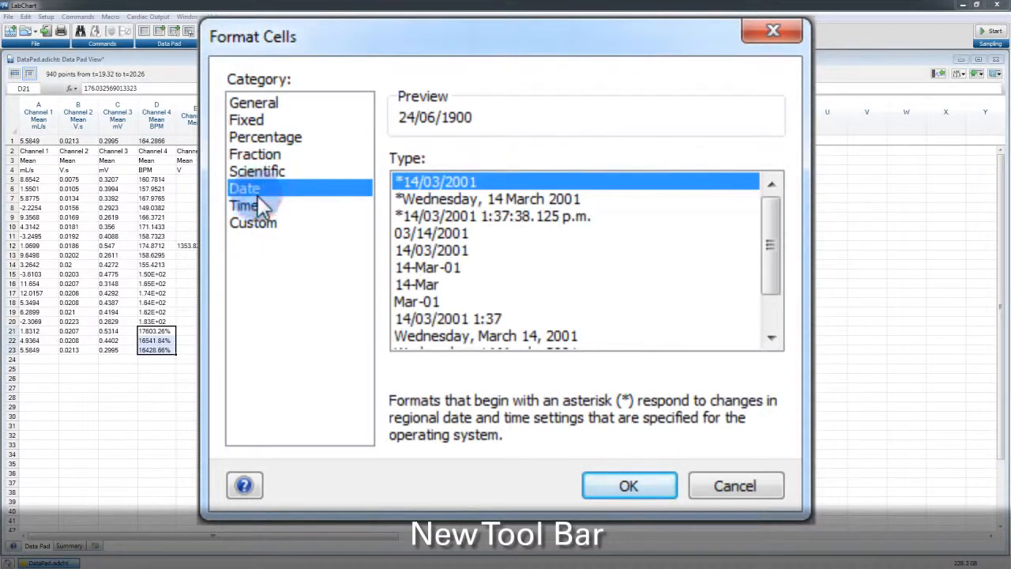
pyautogui.click(263, 221)
# Create a custom format dddd/mm/yyyy based on d/mm/yyyy, add it, and apply it to D21:D23
pyautogui.moveTo(774, 259); pyautogui.dragTo(780, 301)
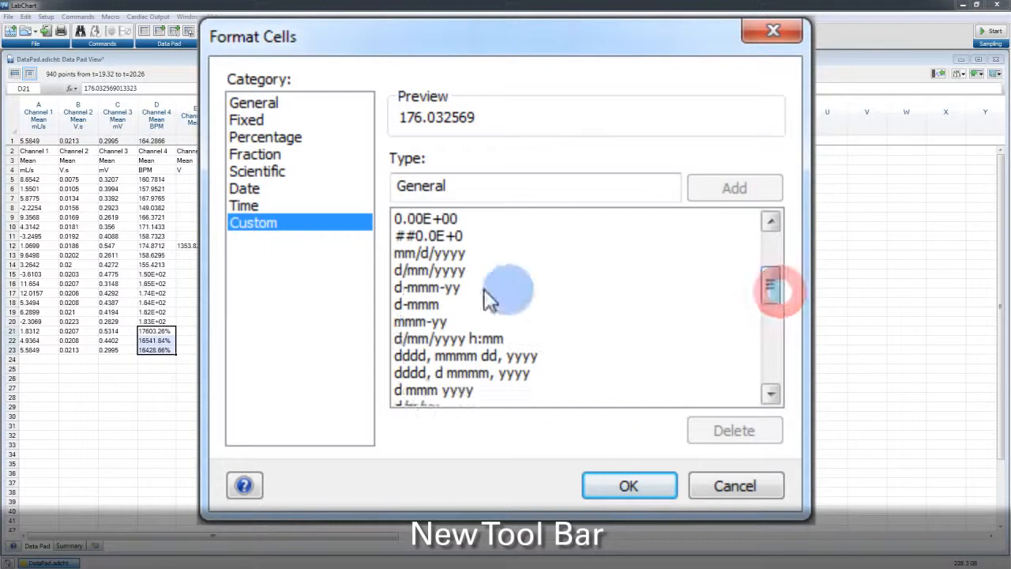
pyautogui.click(419, 270)
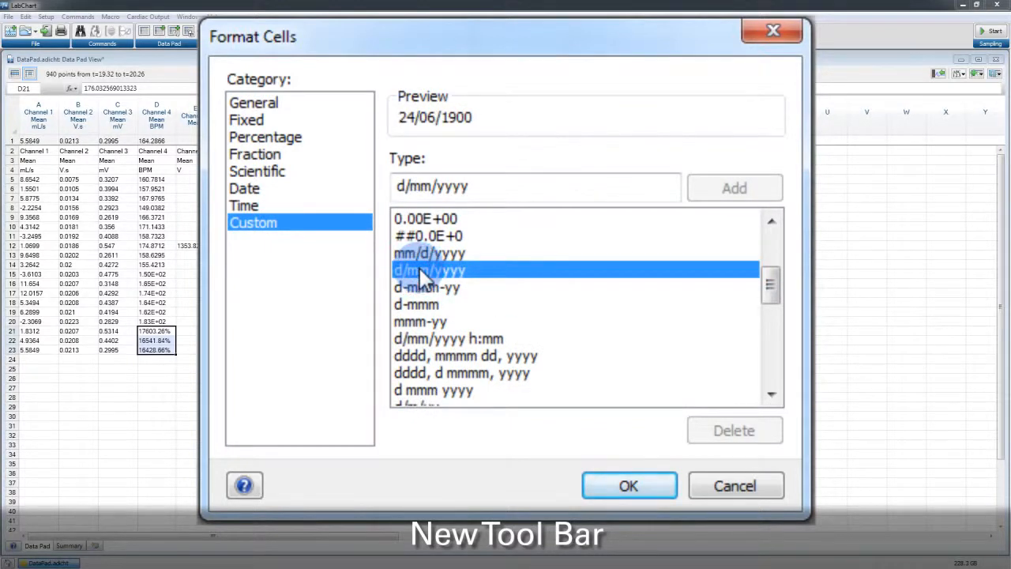
pyautogui.click(402, 186)
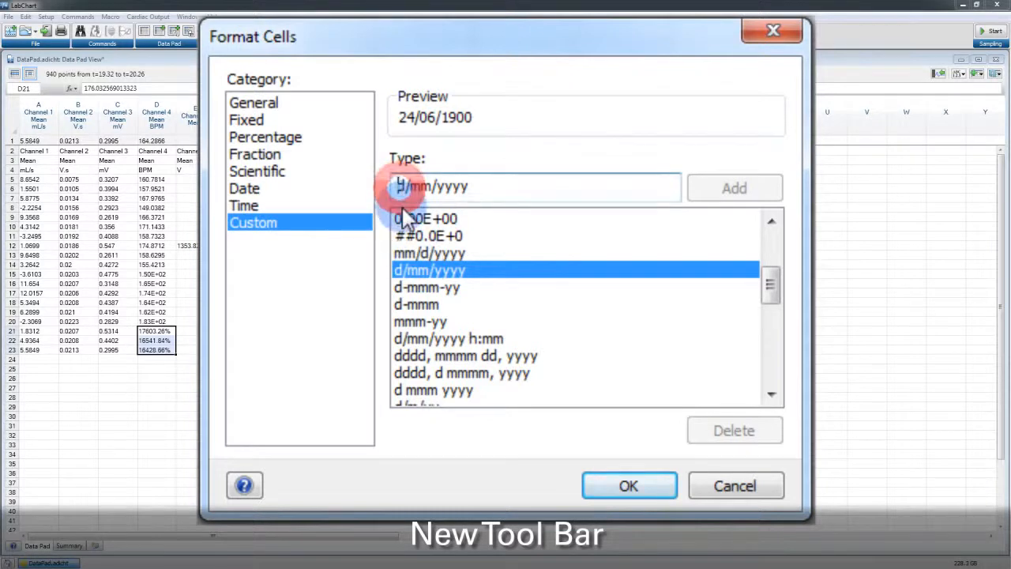
pyautogui.write('ddd')
pyautogui.click(742, 190)
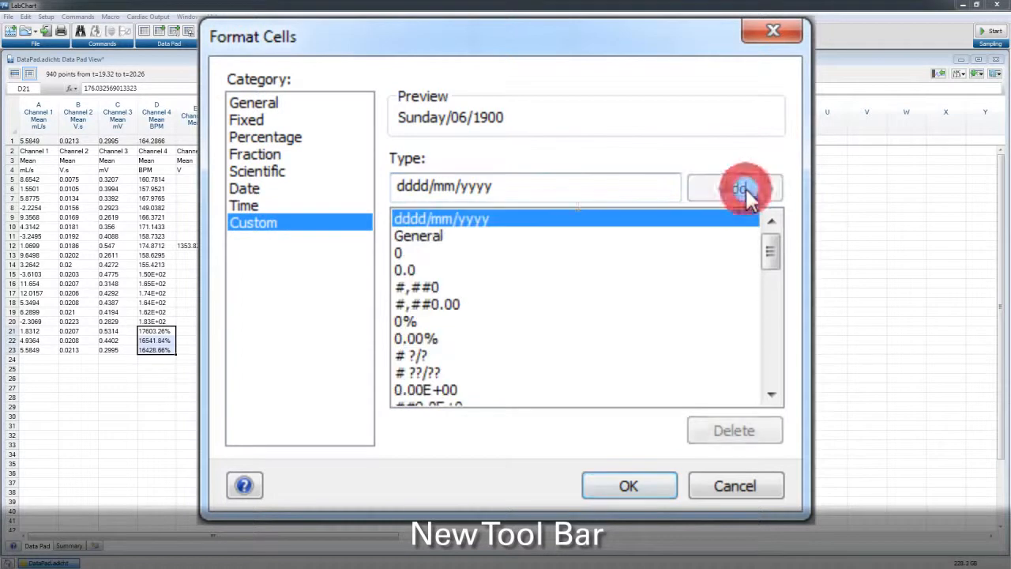
pyautogui.click(455, 218)
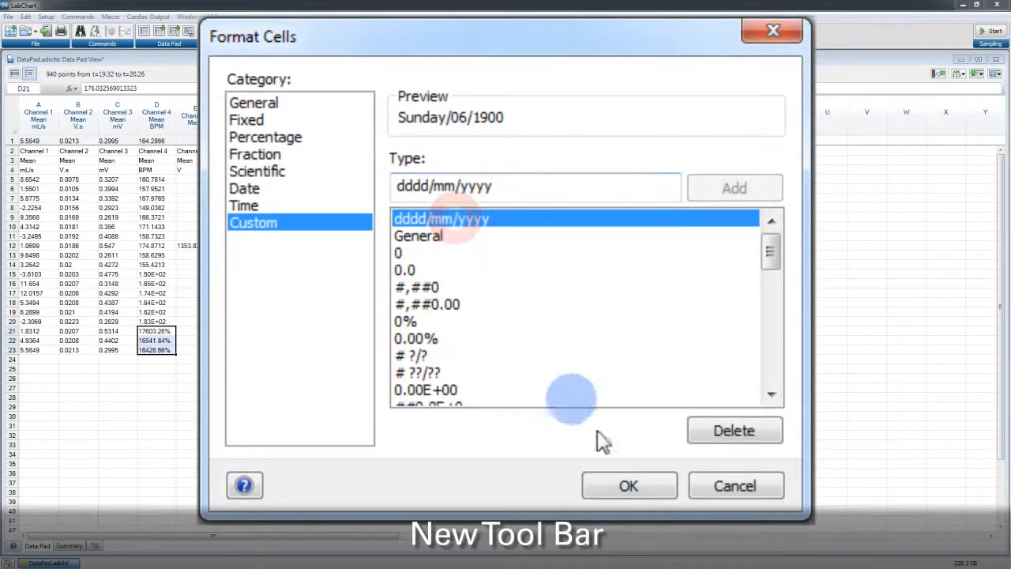
pyautogui.click(632, 488)
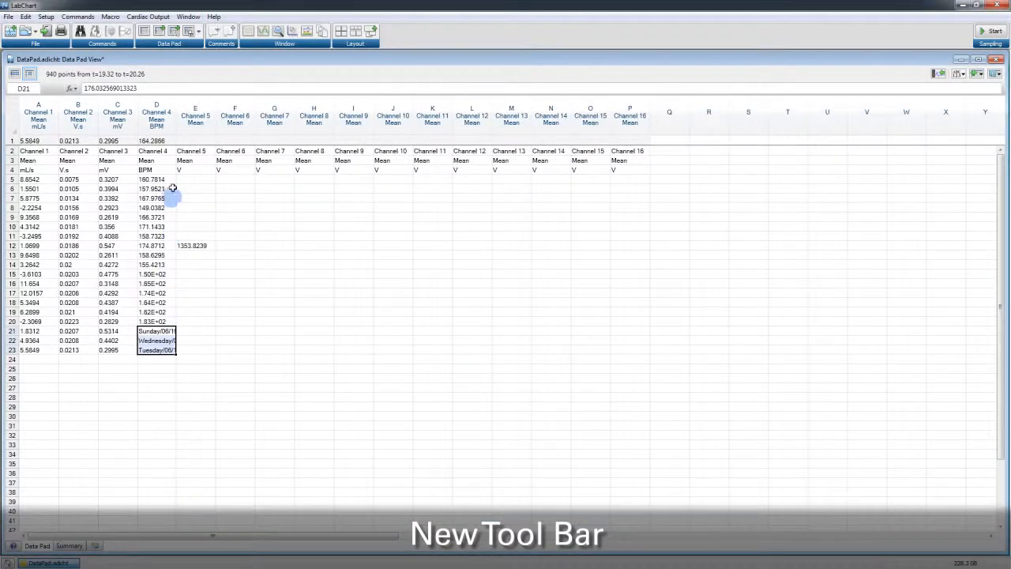
# Widen column D to fit the dates, and inspect the context menus for a cell and a column header
pyautogui.moveTo(176, 136); pyautogui.dragTo(225, 138)
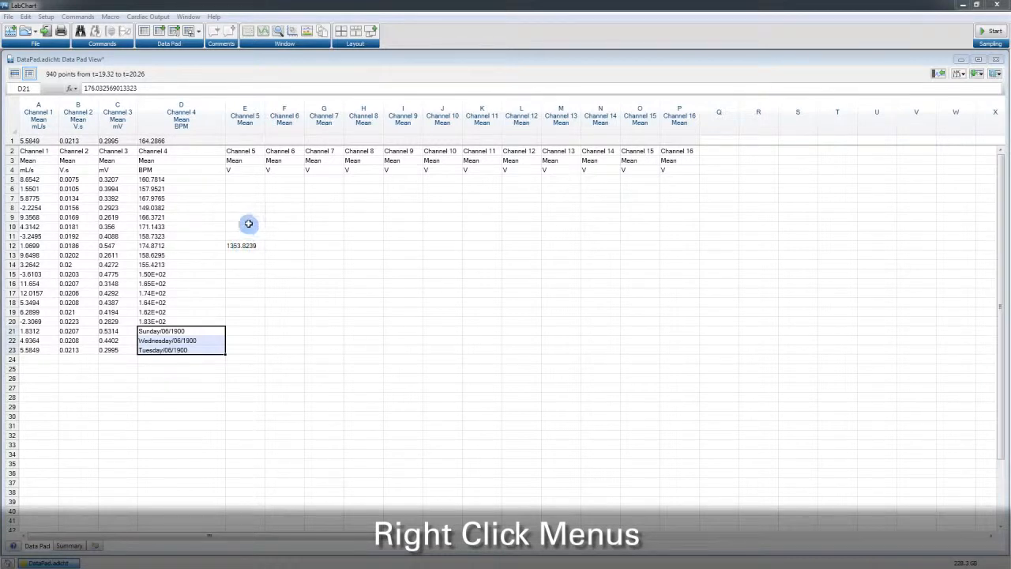
pyautogui.click(247, 227)
pyautogui.rightClick(252, 227)
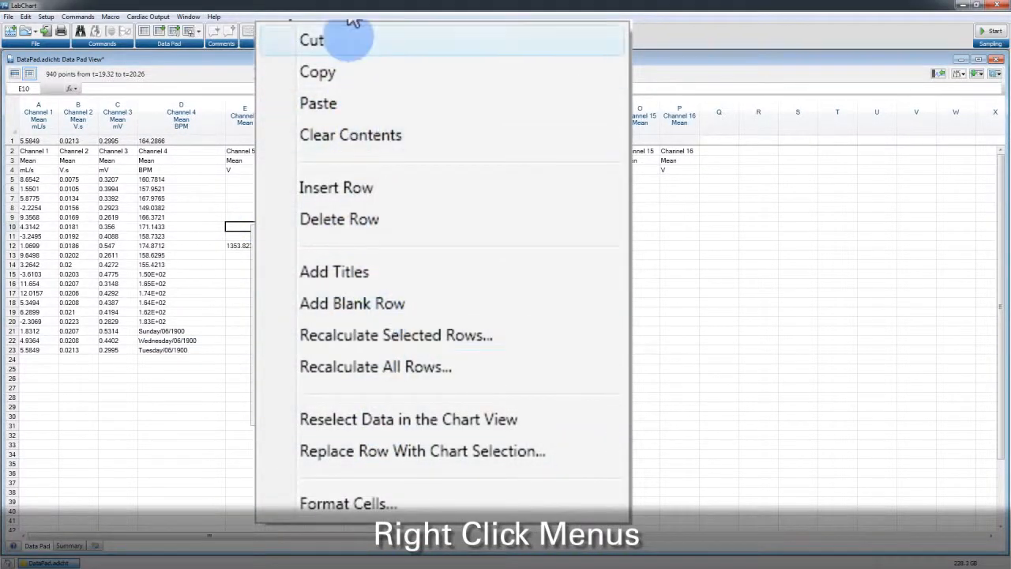
pyautogui.rightClick(284, 119)
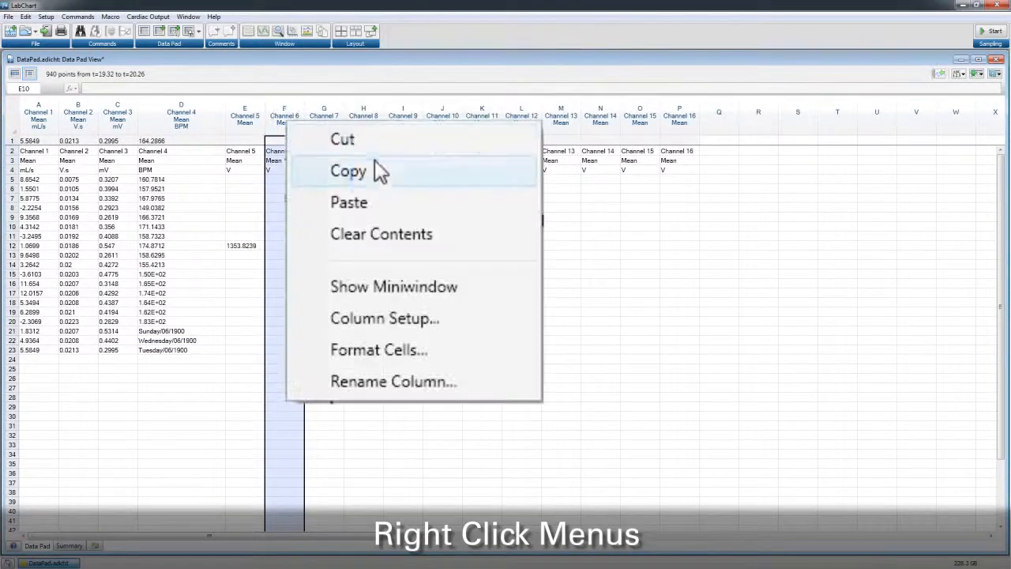
pyautogui.click(403, 127)
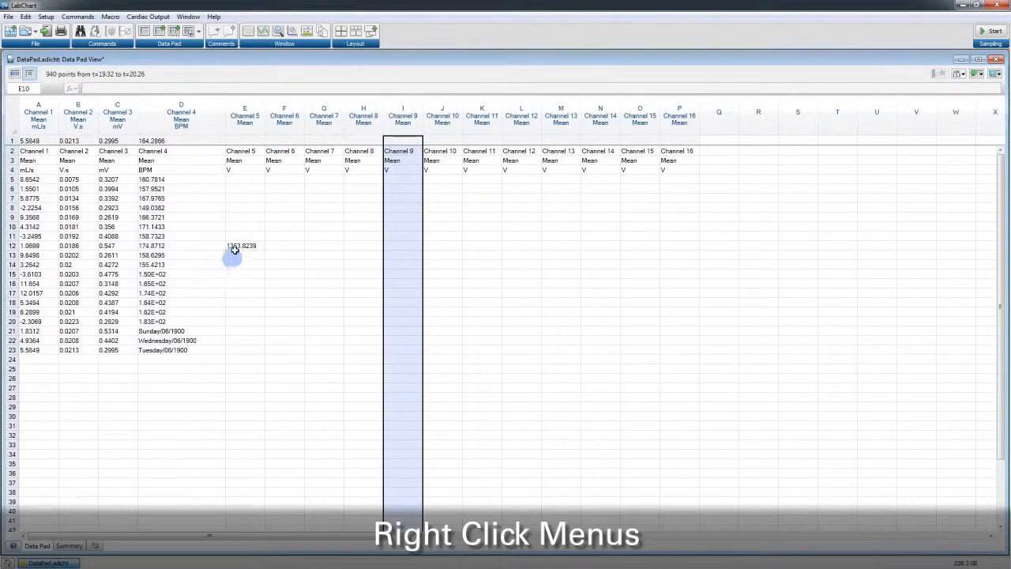
# Insert a blank row above row 9 through the cell context menu
pyautogui.rightClick(240, 216)
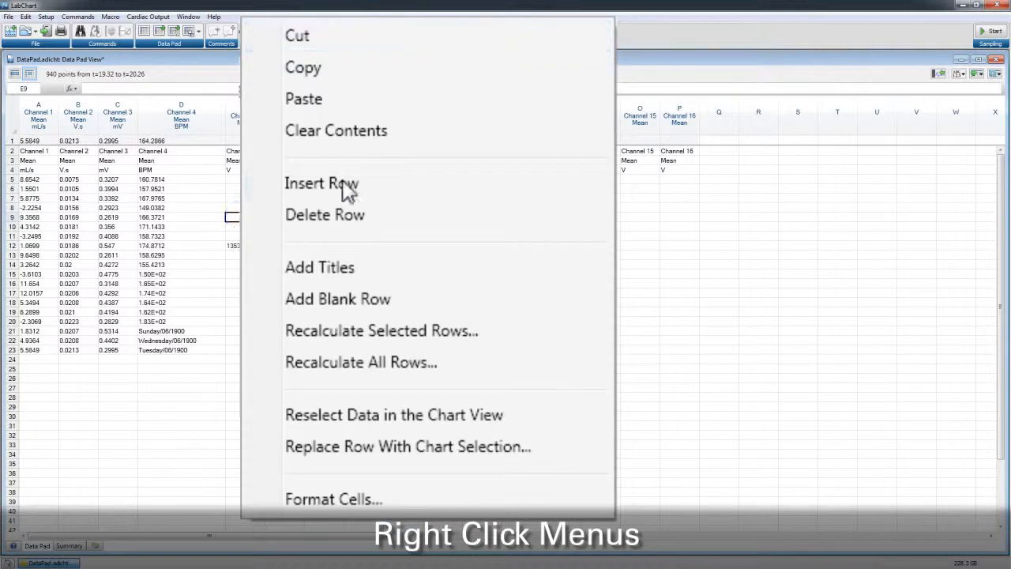
pyautogui.click(280, 283)
# Select Channel 4 cells D12:D17 and insert six blank rows above them
pyautogui.moveTo(154, 246); pyautogui.dragTo(150, 293)
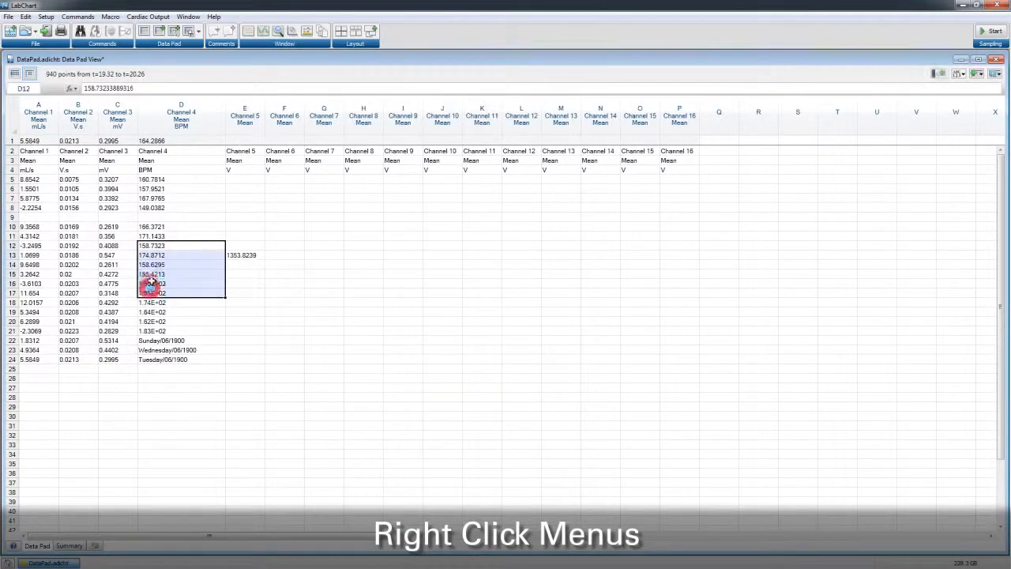
pyautogui.rightClick(150, 293)
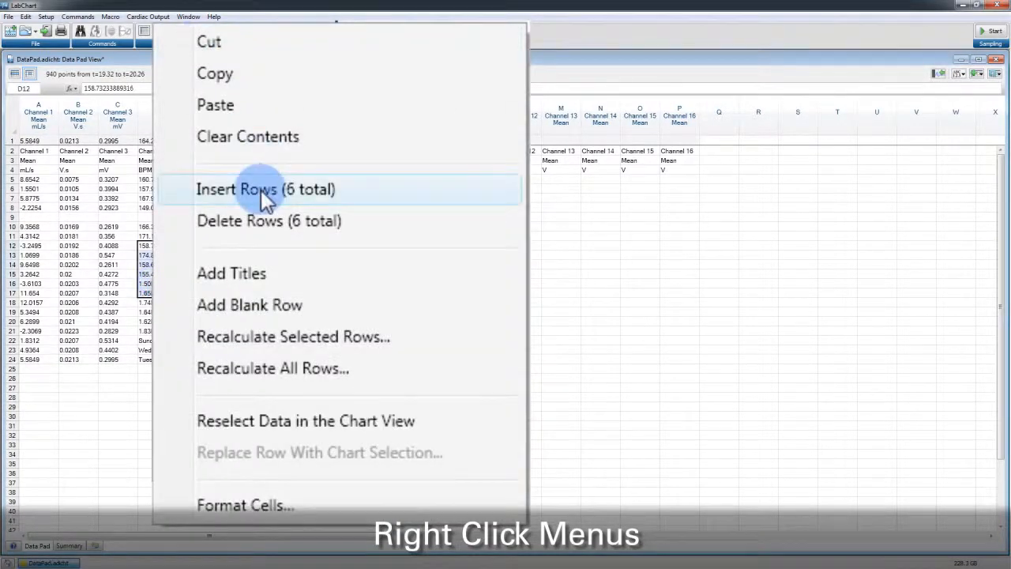
pyautogui.click(195, 348)
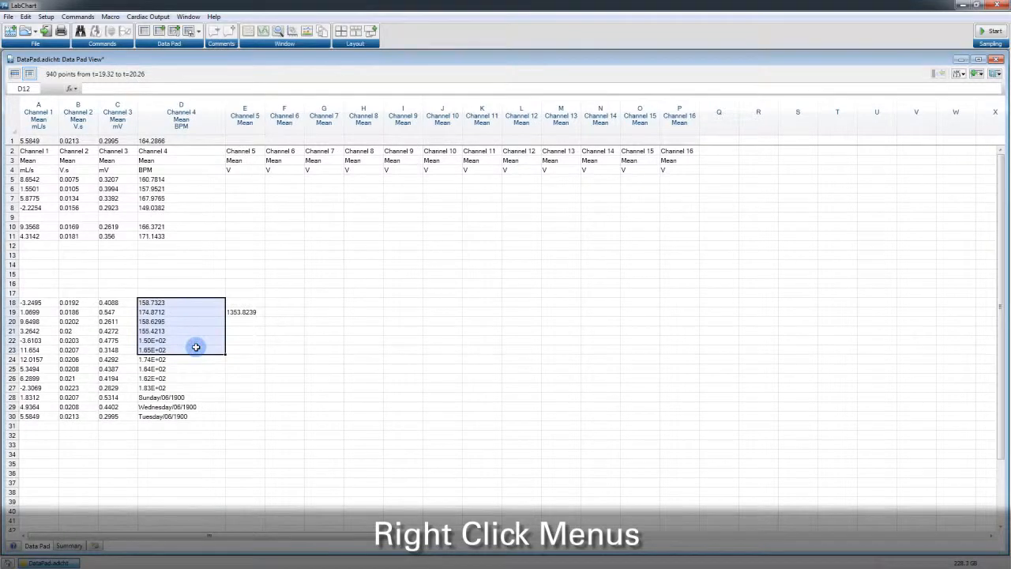
pyautogui.click(319, 347)
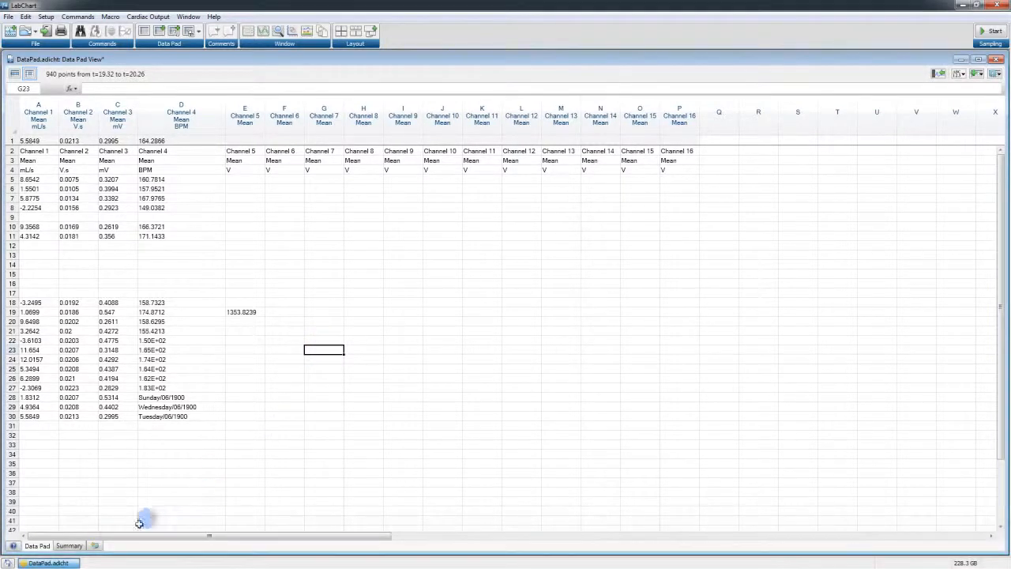
# Add two new worksheets to the Data Pad, one with the new-sheet tab and one with Insert
pyautogui.click(95, 546)
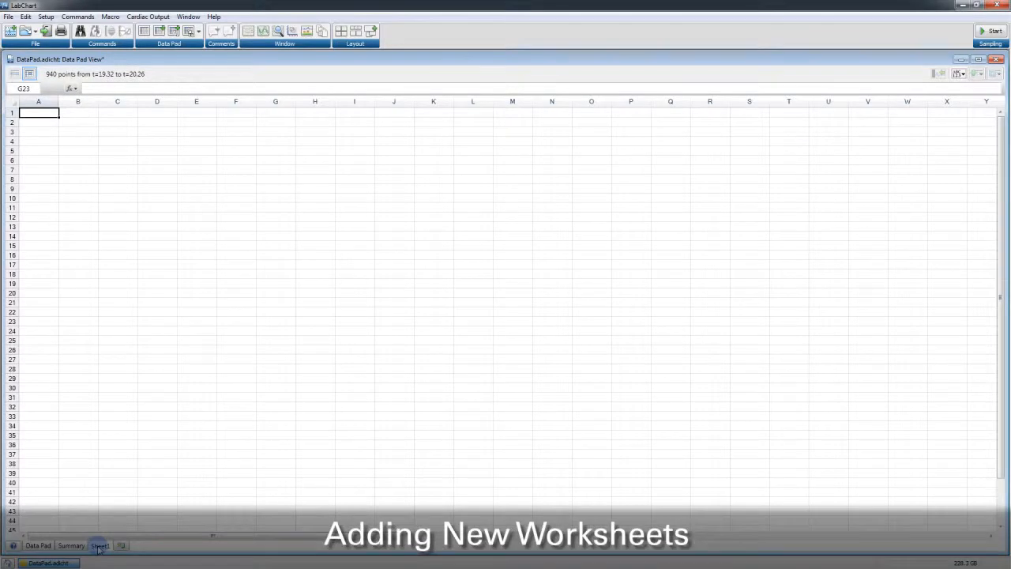
pyautogui.rightClick(98, 547)
pyautogui.click(121, 508)
# Delete the worksheets Sheet1 and Sheet2, confirming each deletion
pyautogui.rightClick(128, 545)
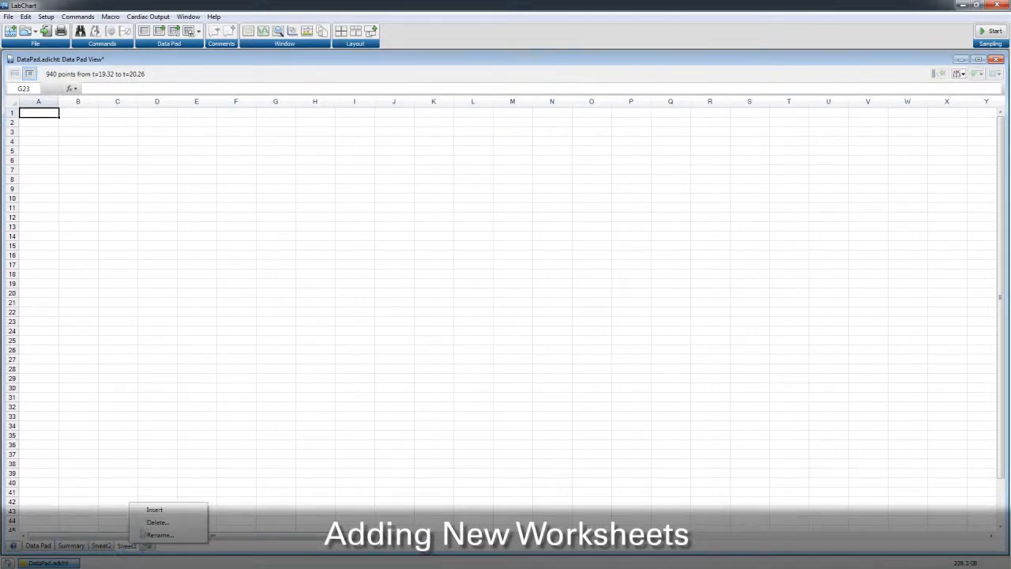
pyautogui.click(153, 523)
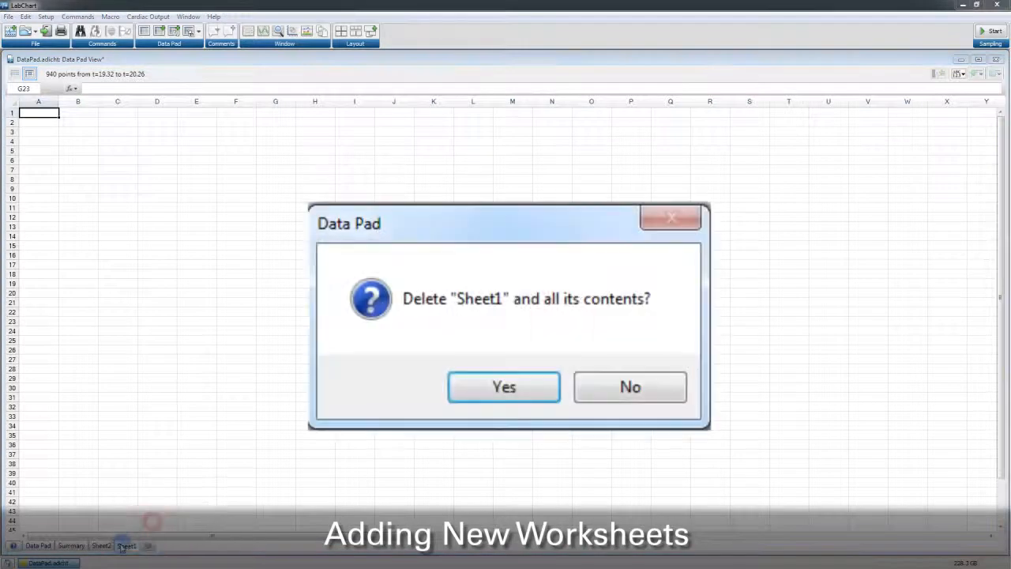
pyautogui.click(496, 389)
pyautogui.rightClick(101, 546)
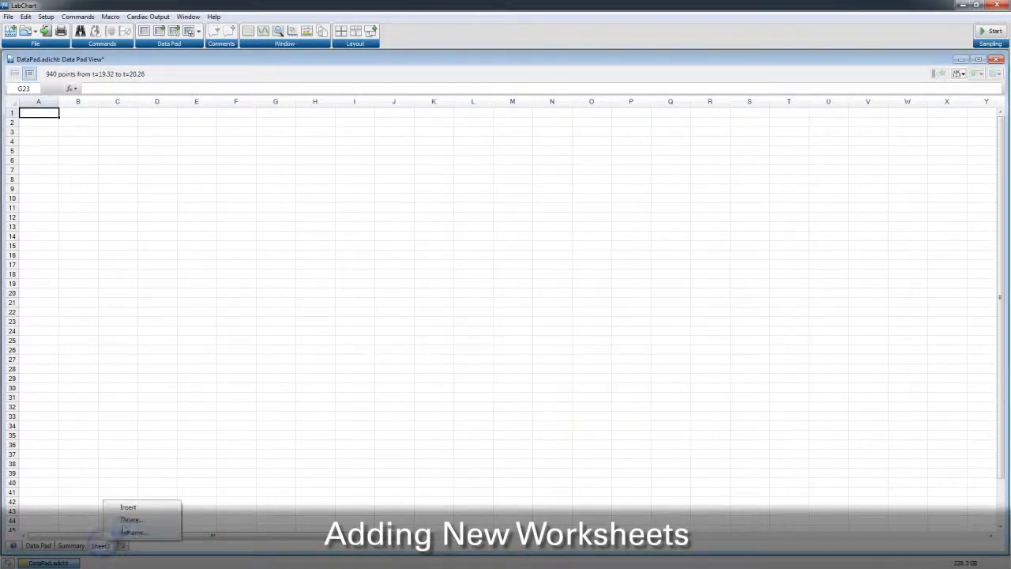
pyautogui.click(131, 520)
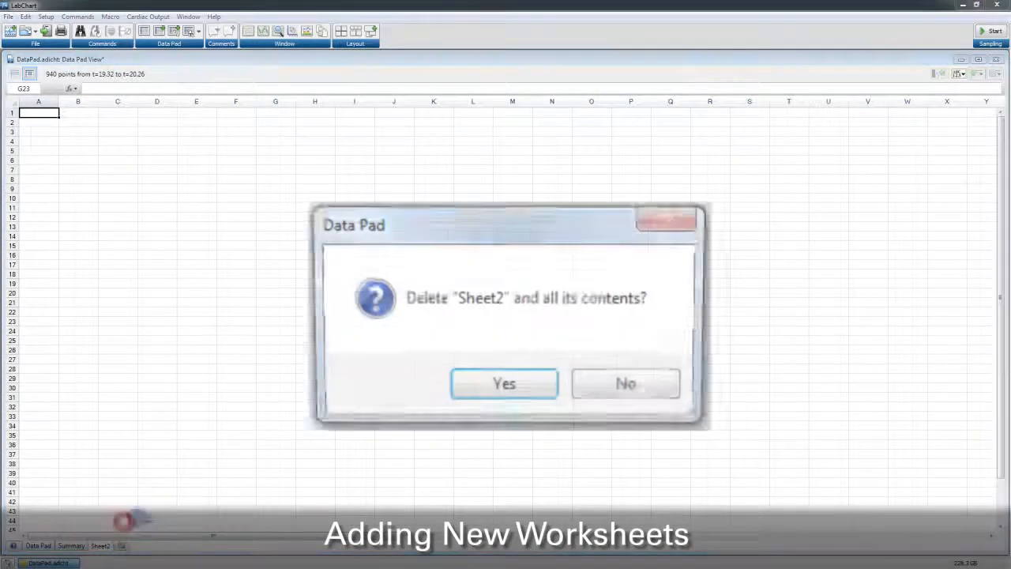
pyautogui.click(484, 387)
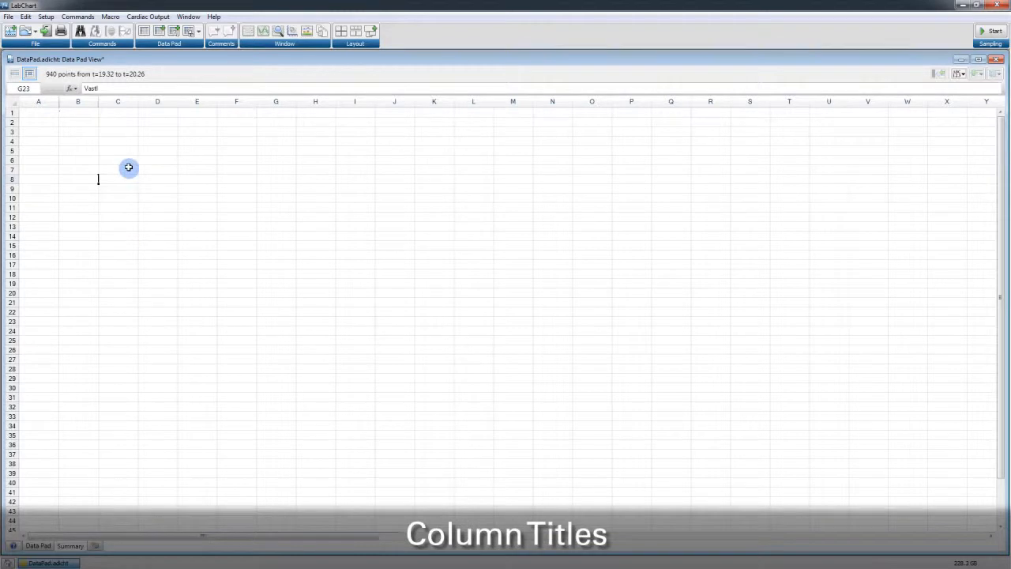
# Rename column C of the Summary sheet to test
pyautogui.rightClick(119, 101)
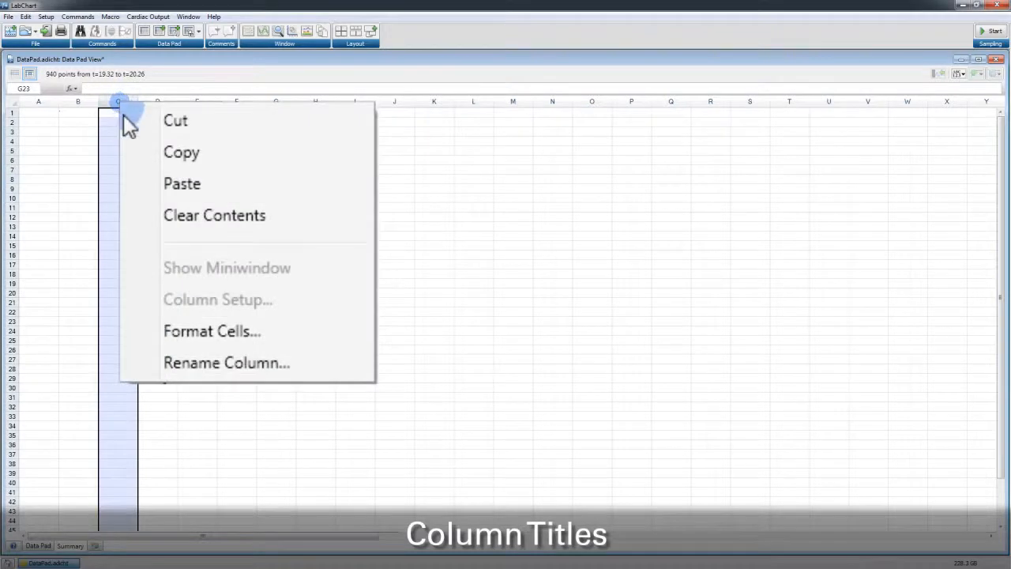
pyautogui.click(227, 362)
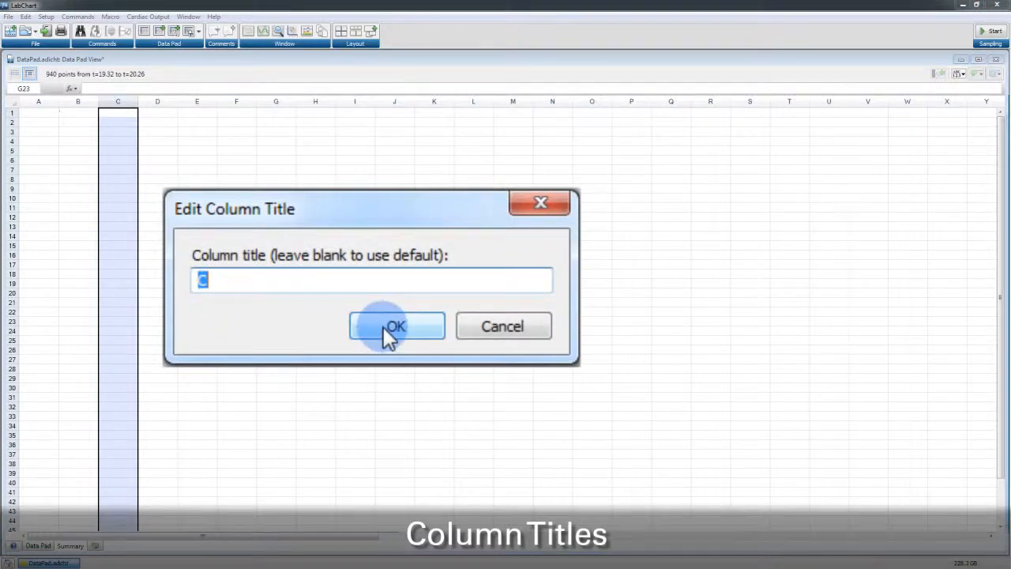
pyautogui.write('test')
pyautogui.click(421, 324)
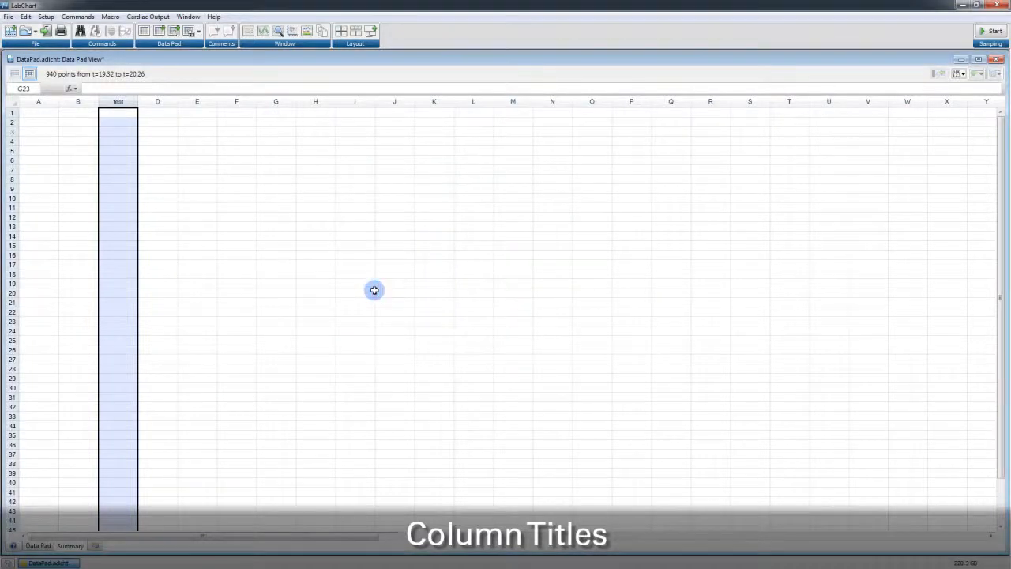
# Clear column C's title so it returns to the default name
pyautogui.rightClick(119, 101)
pyautogui.click(242, 366)
pyautogui.press('BackSpace')
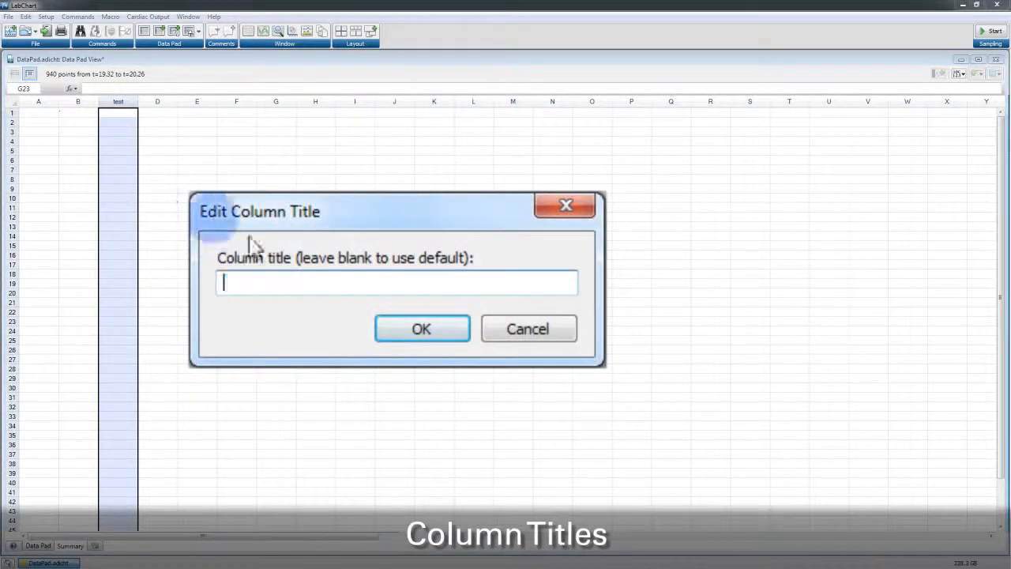
pyautogui.click(397, 323)
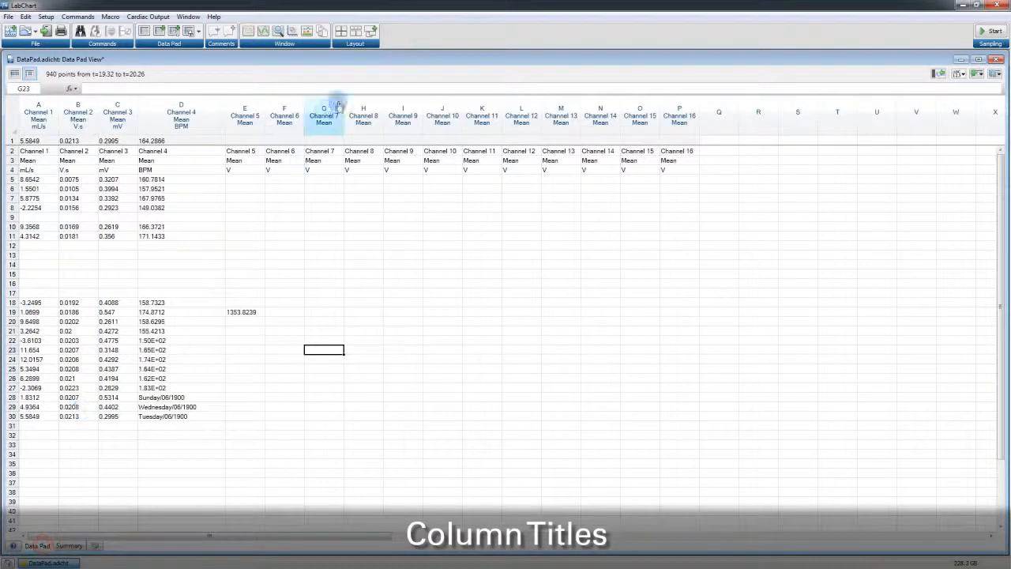
# Open the column title for Channel 7 in column G of the Data Pad sheet and close it unchanged
pyautogui.rightClick(324, 110)
pyautogui.click(419, 374)
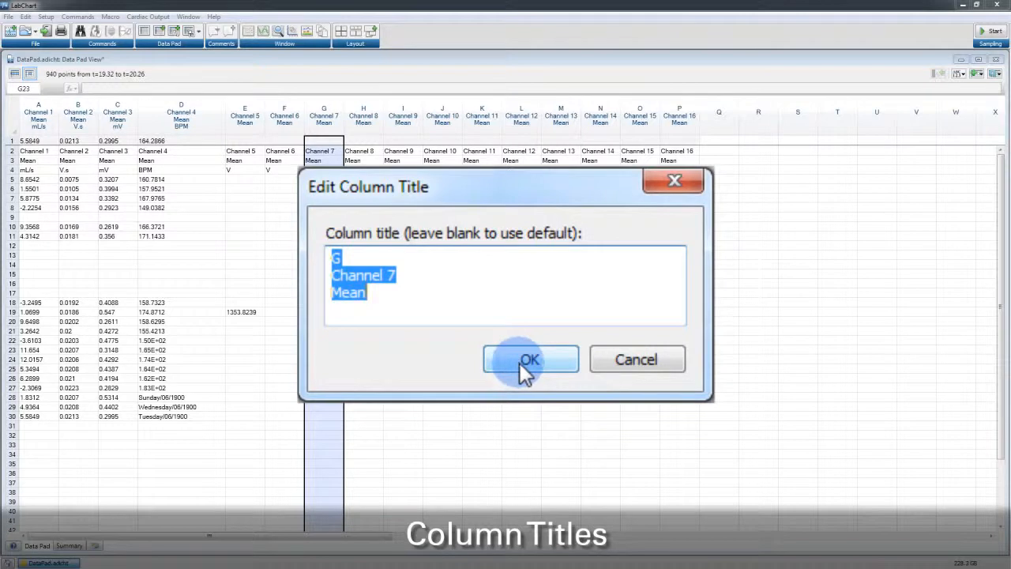
pyautogui.click(520, 363)
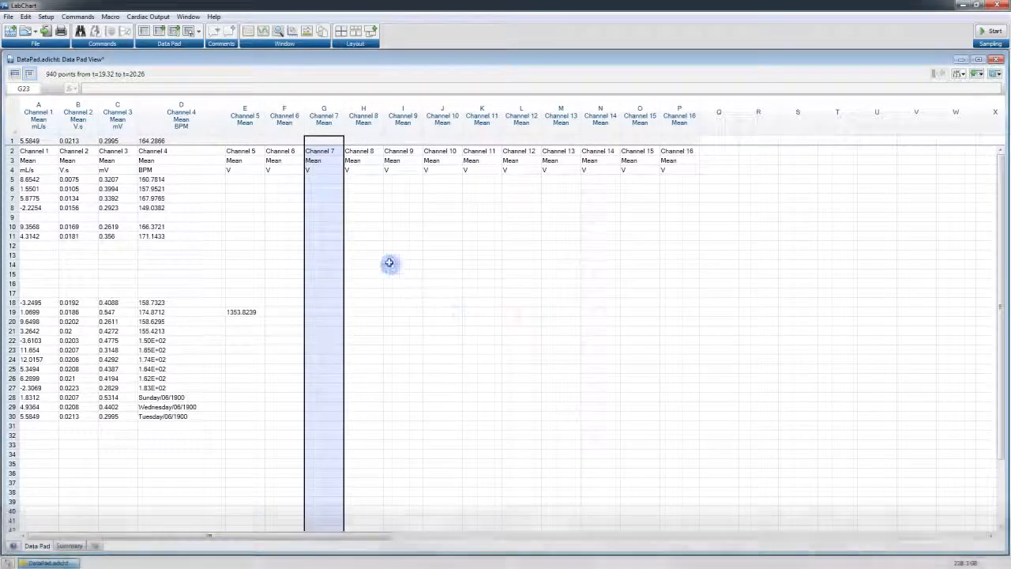
pyautogui.click(373, 238)
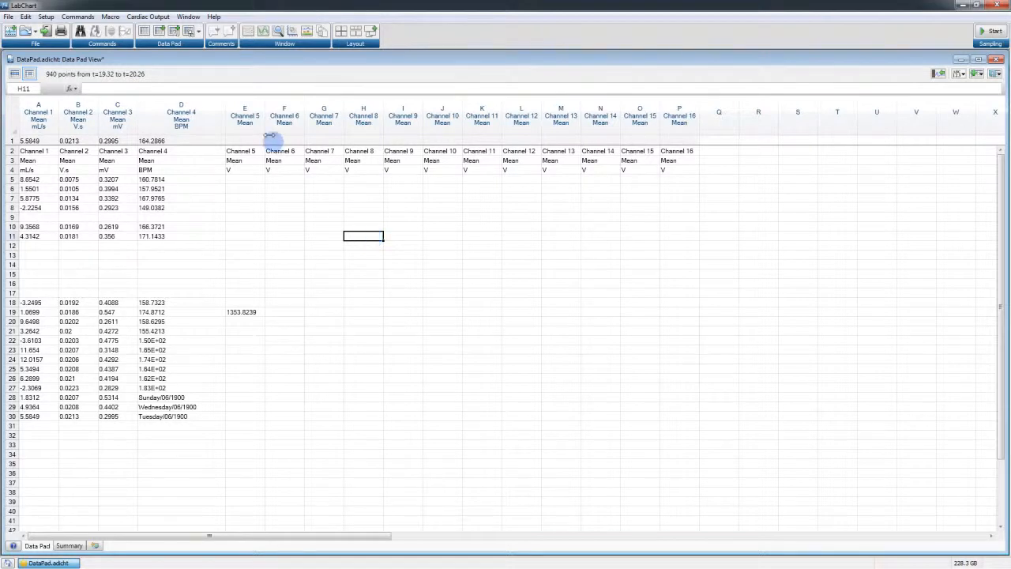
# Open LabChart Help and browse the Data Pad topic under Analysis
pyautogui.click(214, 16)
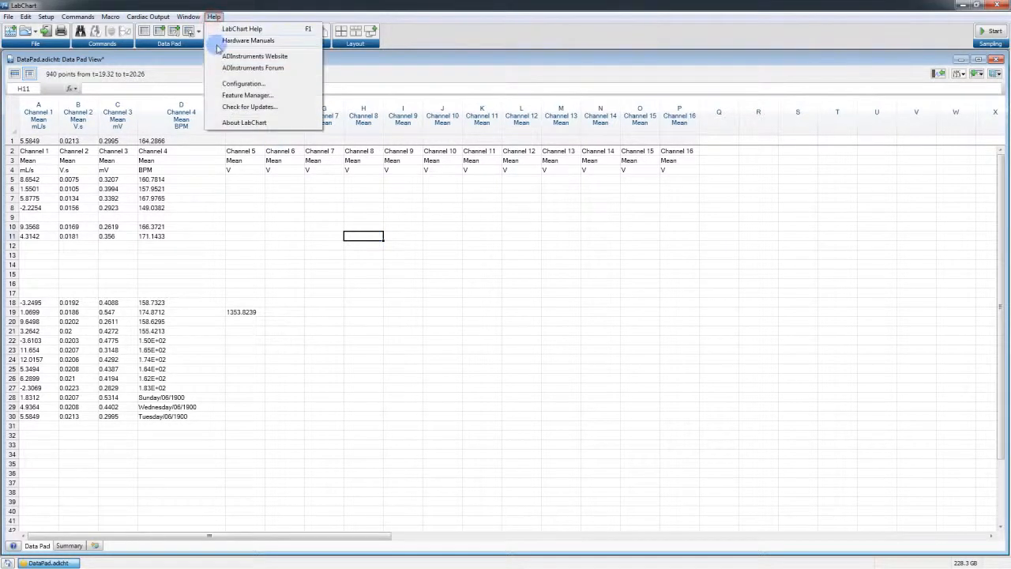
pyautogui.click(229, 29)
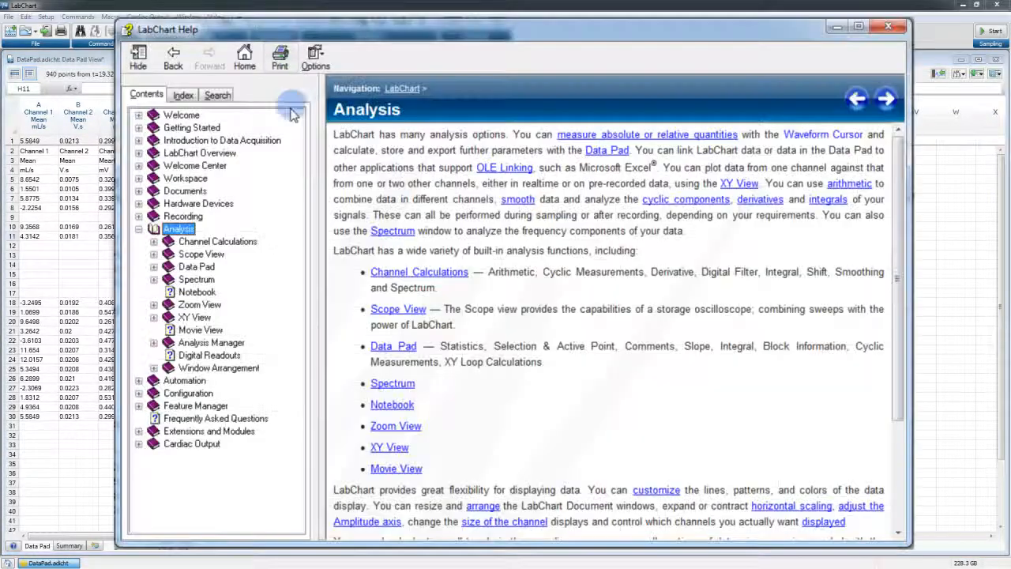
pyautogui.click(154, 266)
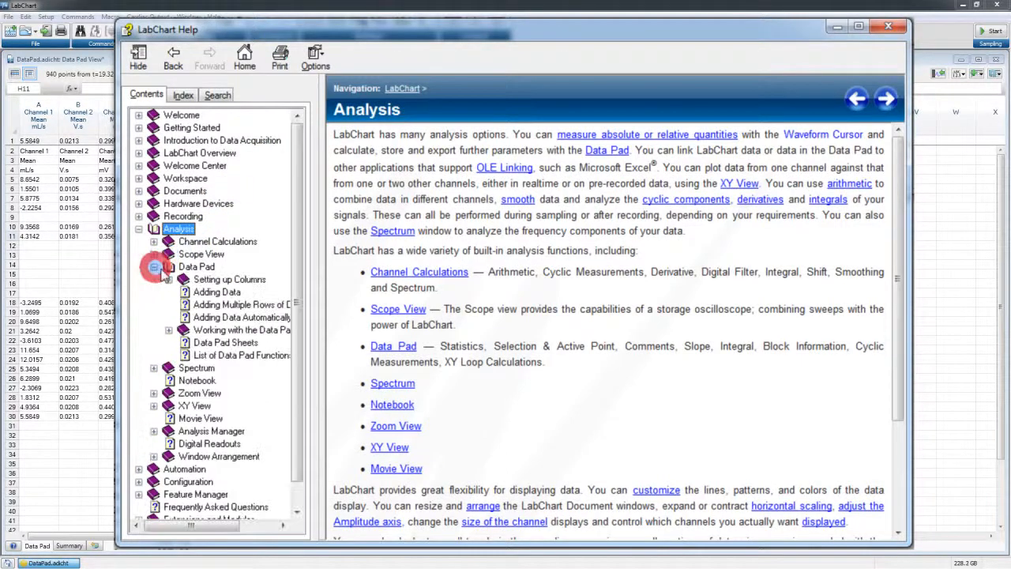
pyautogui.click(196, 267)
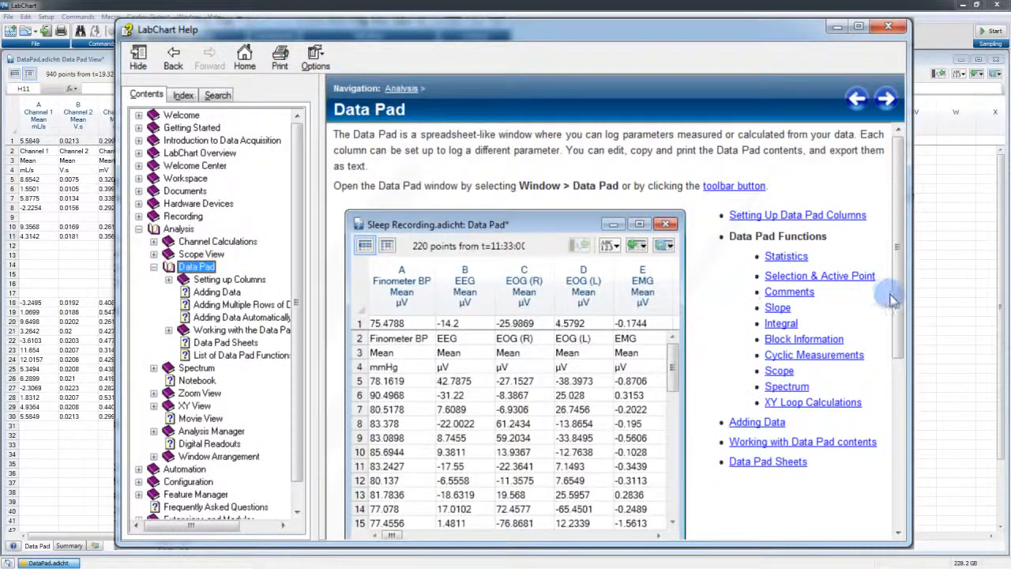
pyautogui.click(898, 316)
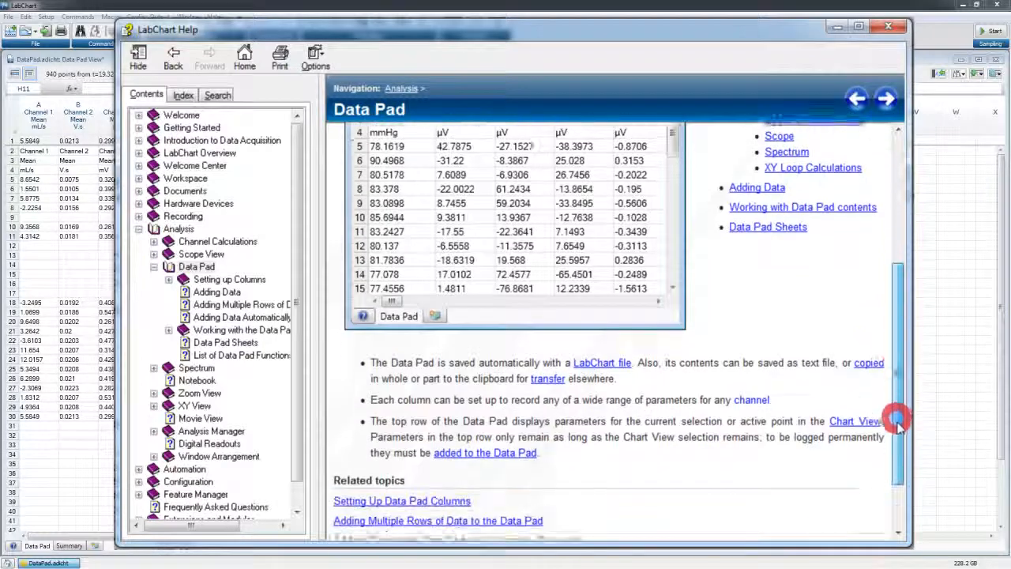